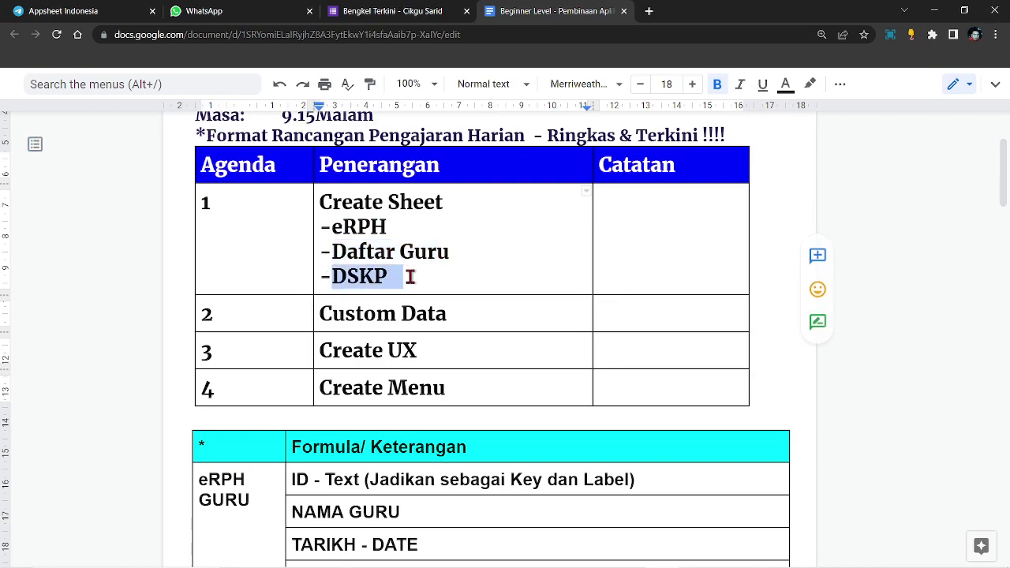
Open Google Sheets in a new browser tab and create a blank spreadsheet
click(556, 226)
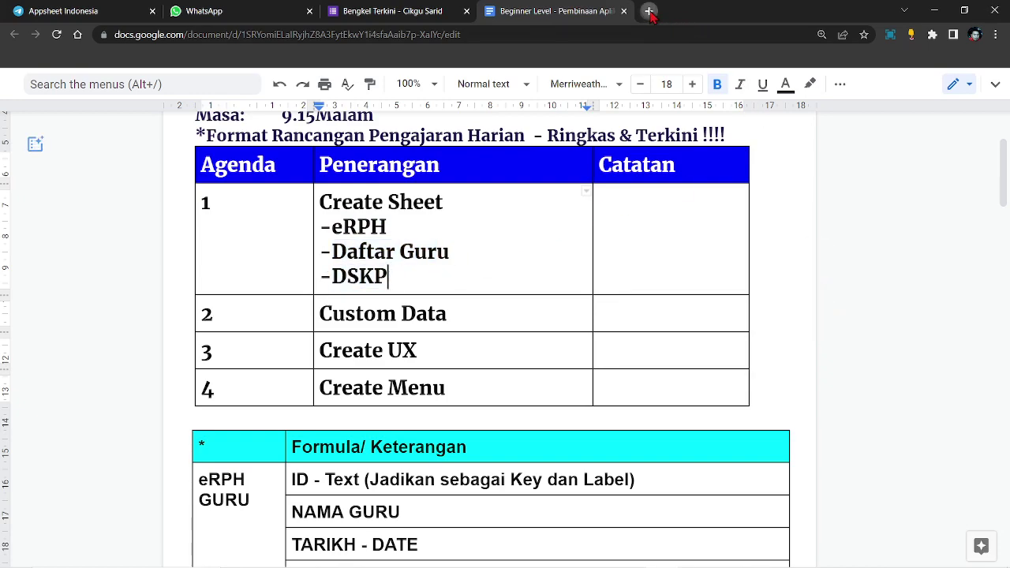
click(648, 11)
click(338, 163)
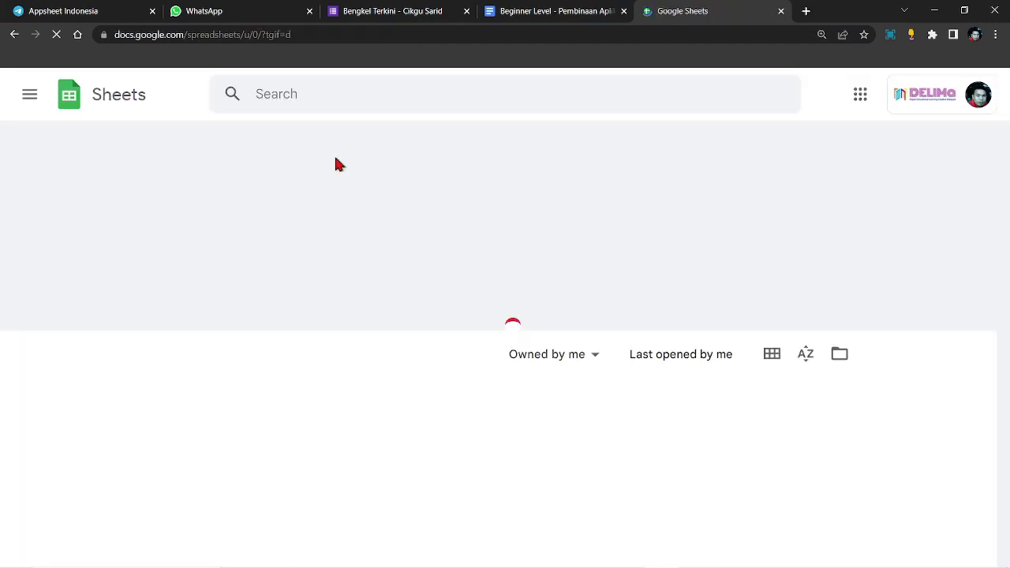
click(220, 209)
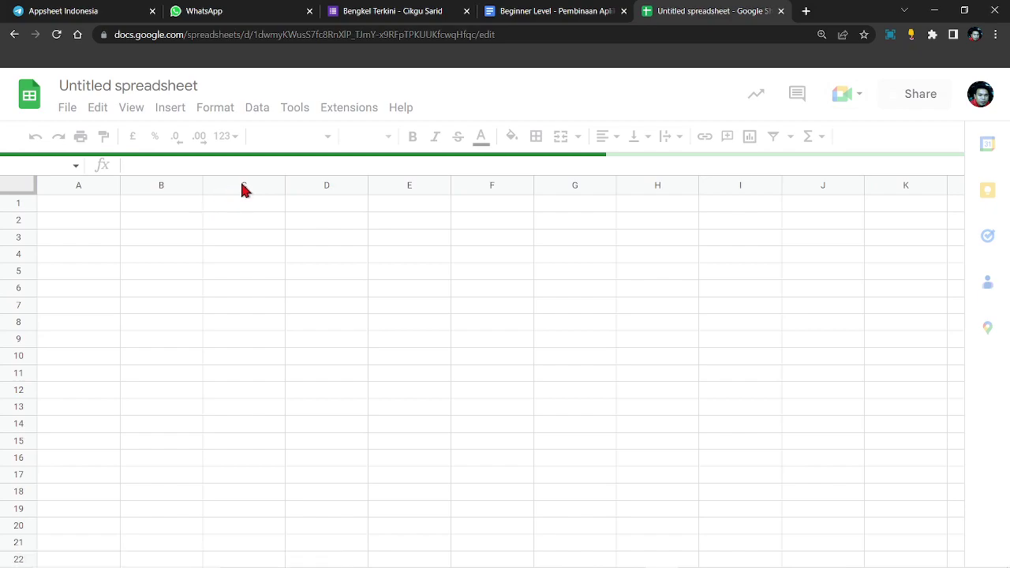
Name the spreadsheet "MYeRPH Guru"
click(128, 85)
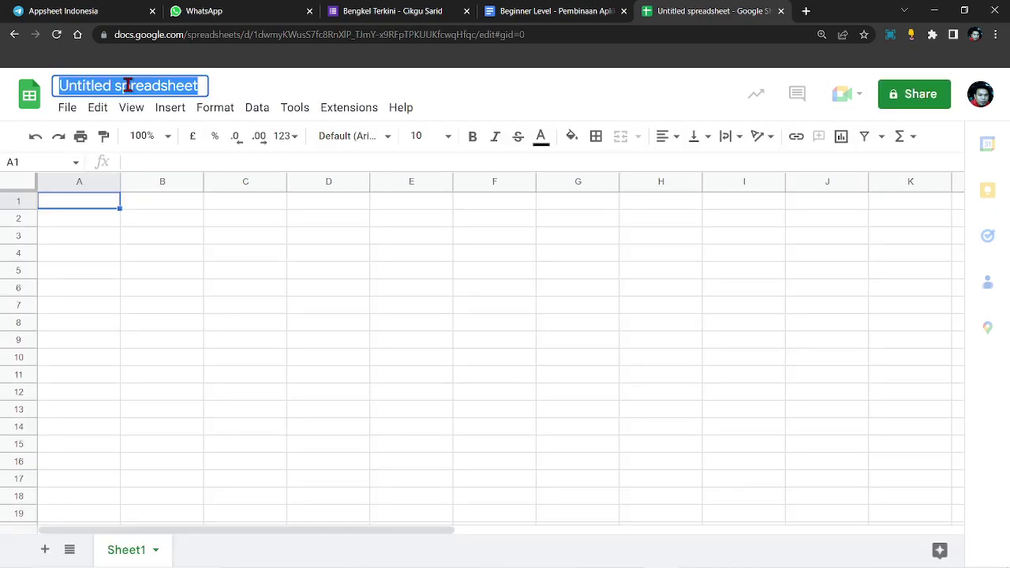
text(e)
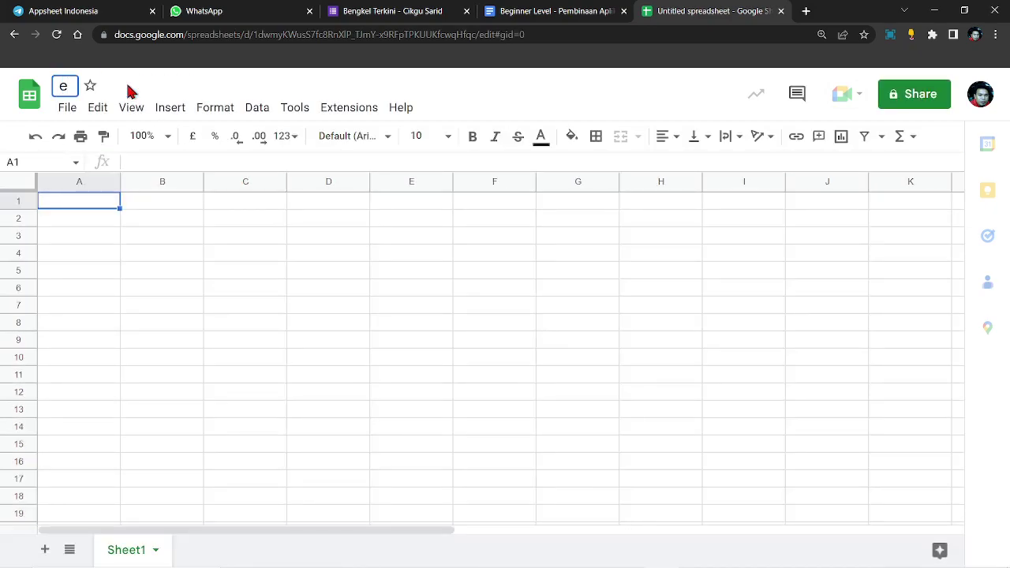
text(RPH)
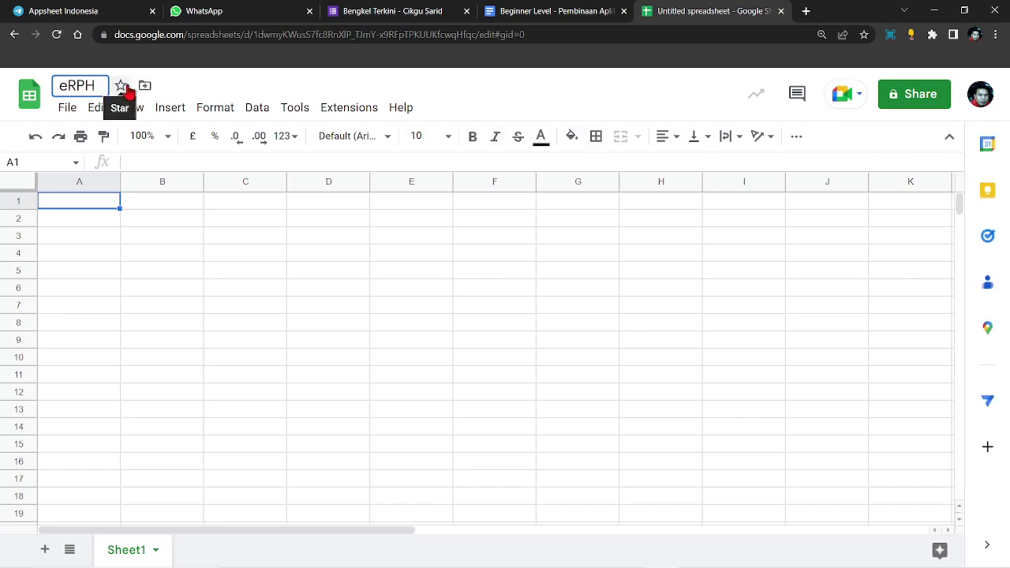
text( Guru)
click(63, 87)
text(MY)
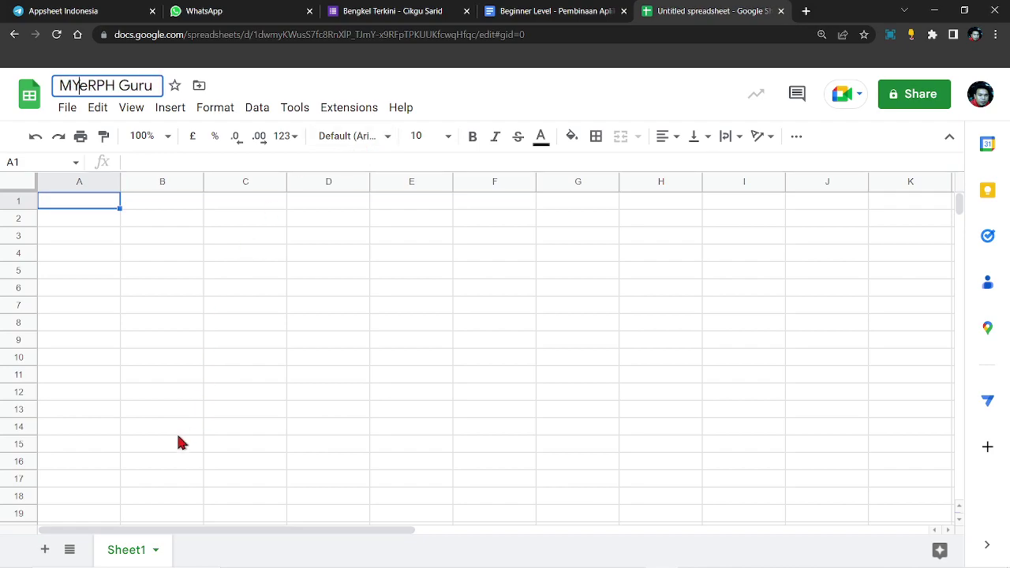
Rename Sheet1 as "MyERPH"
double_click(124, 548)
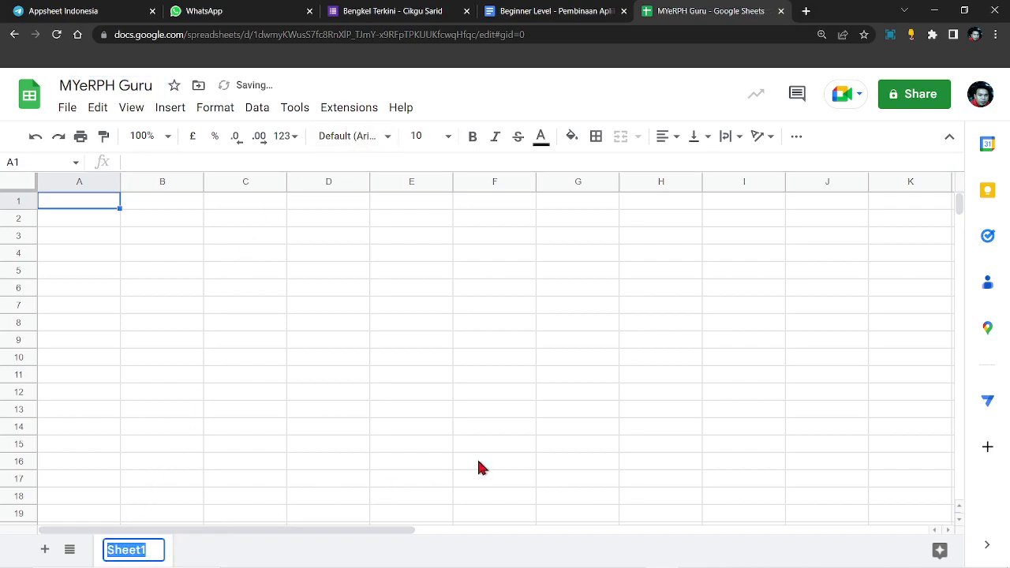
text(MyERPH)
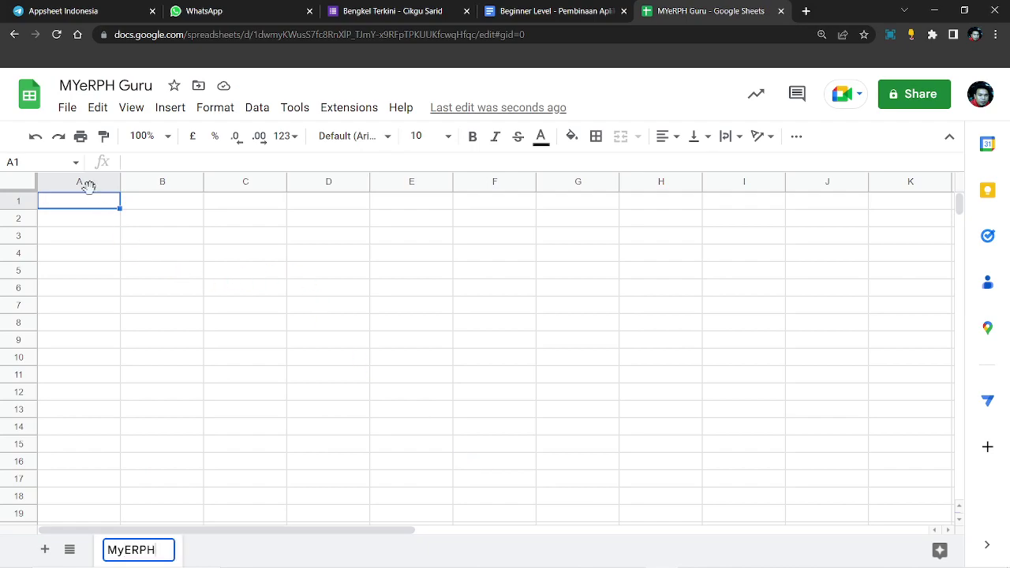
key(Return)
Enter the column header "ID" in cell A1
key(Caps_Lock)
text(Id)
key(BackSpace)
key(BackSpace)
key(Caps_Lock)
text(ID)
key(Tab)
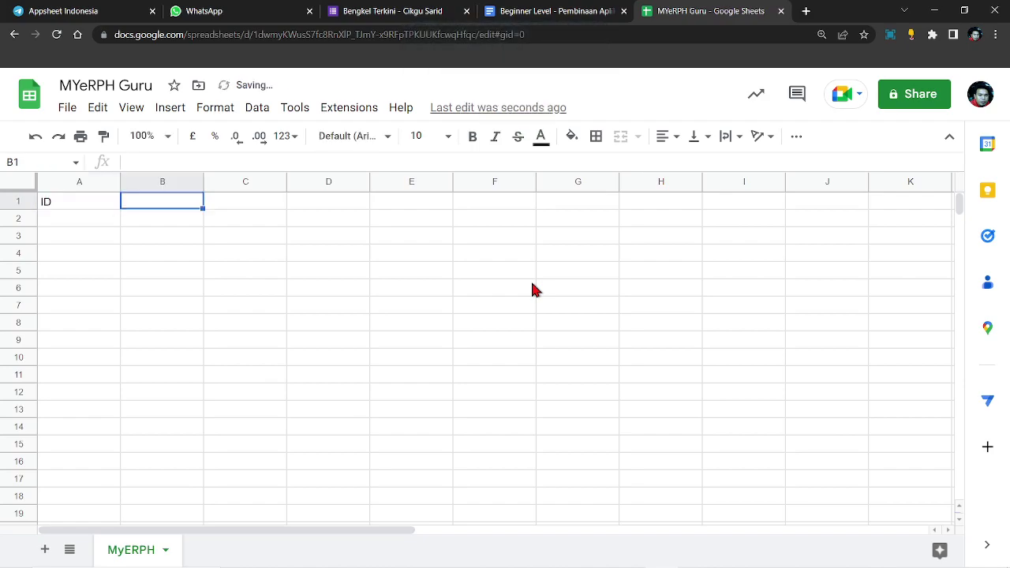
Add the column headers "Nama" in B1 and "Tarikh" in C1
text(N)
key(Caps_Lock)
text(ma)
key(BackSpace)
key(BackSpace)
text(ama)
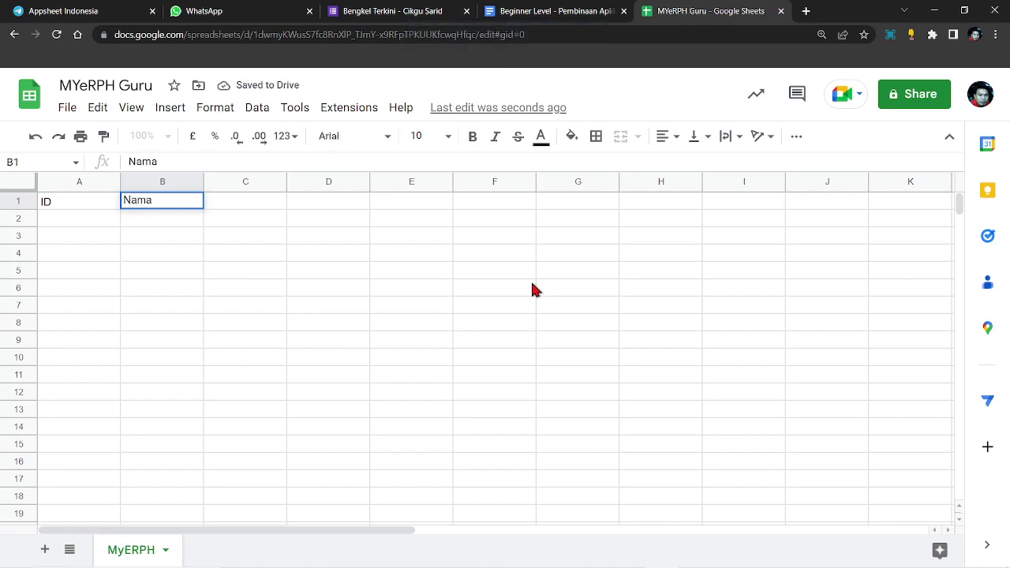
key(Tab)
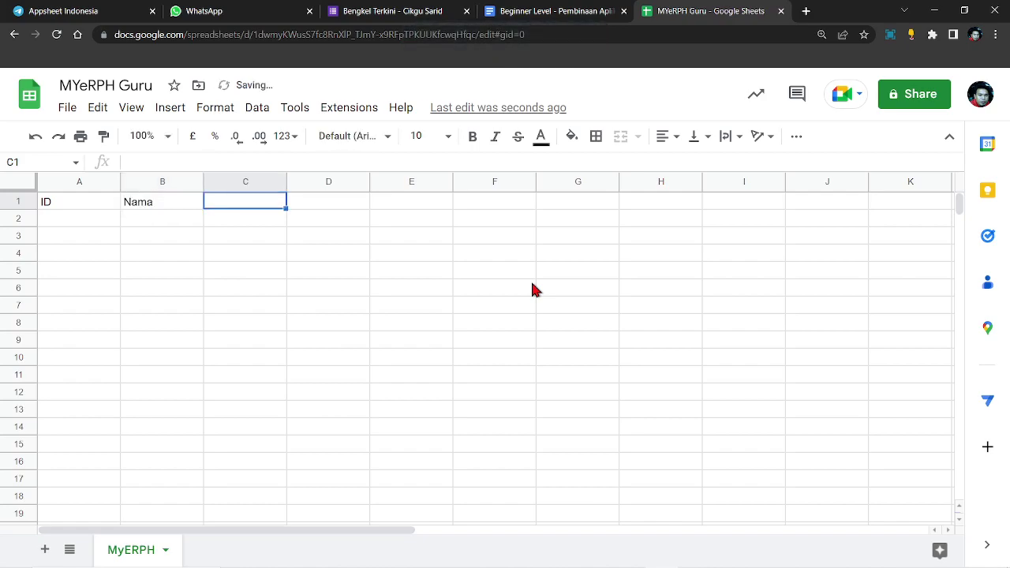
text(T)
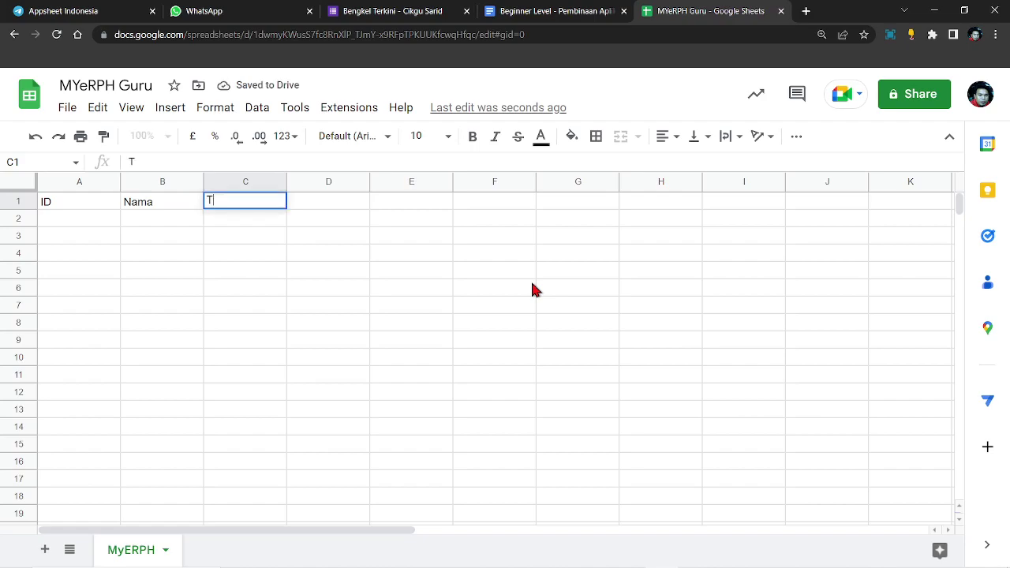
text(arikh)
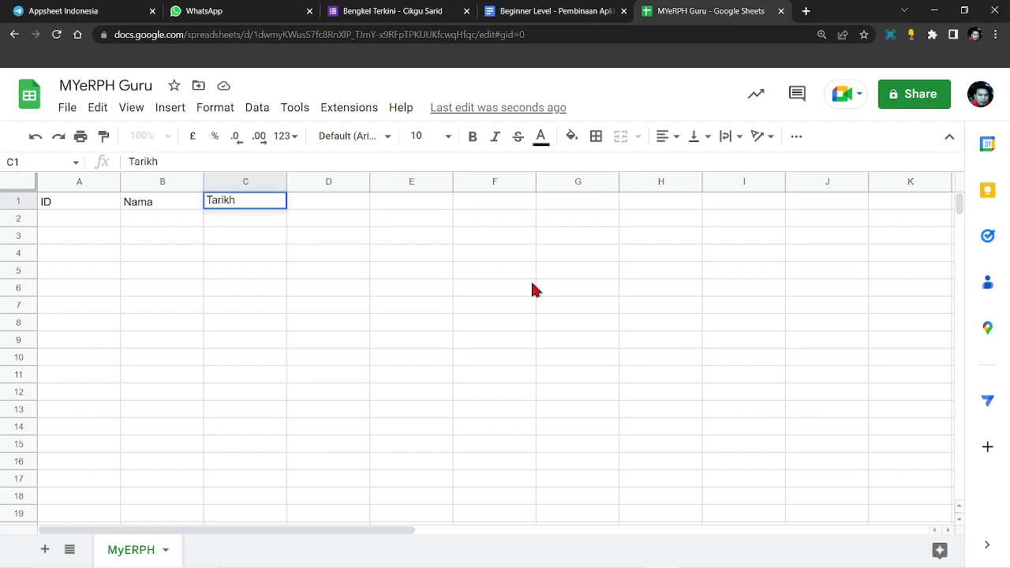
key(Tab)
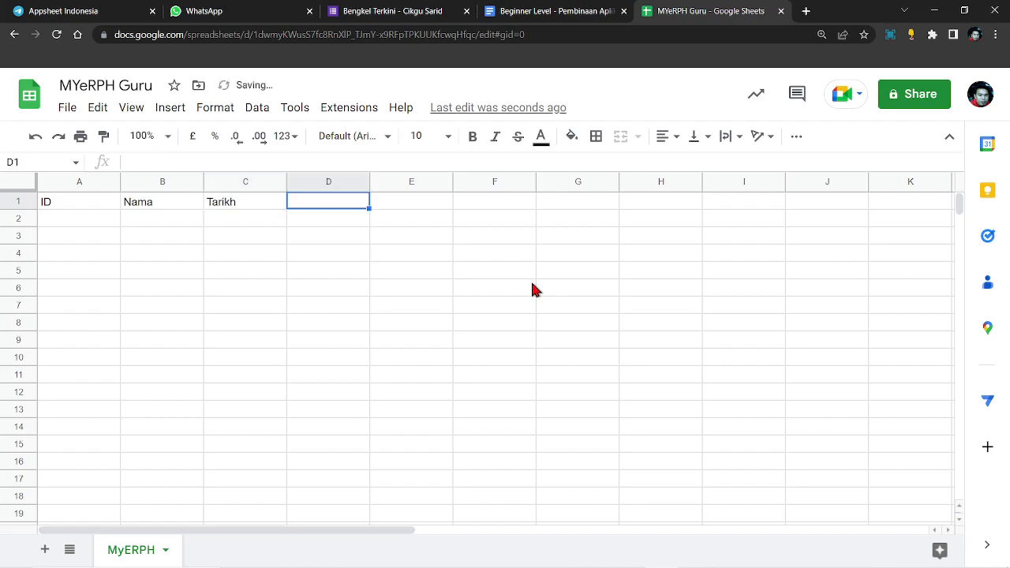
Add the column headers "Hari", "Minggu" and "Nama Kelas" in cells D1 to F1
text(Hari)
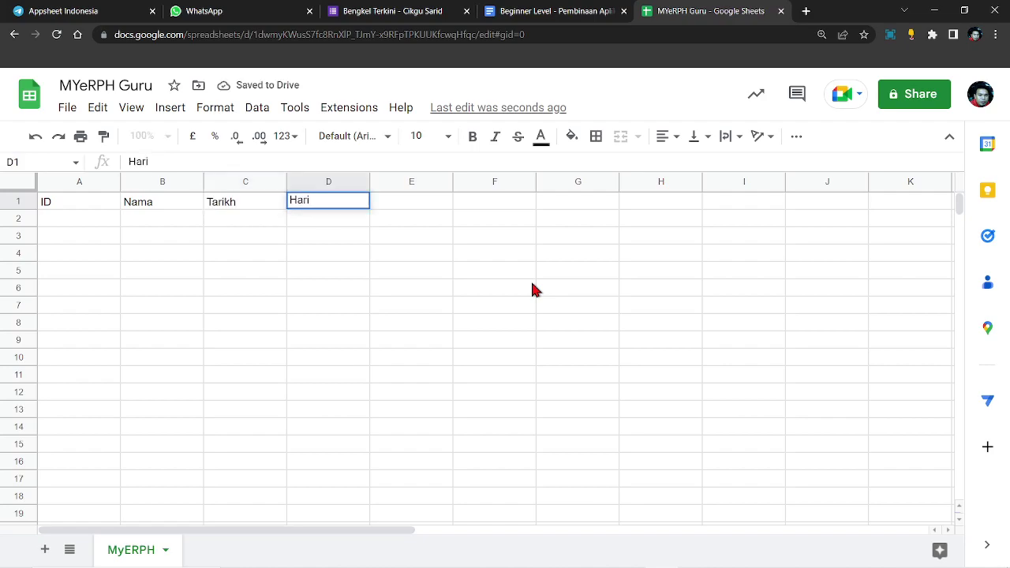
key(Tab)
text(Minggu)
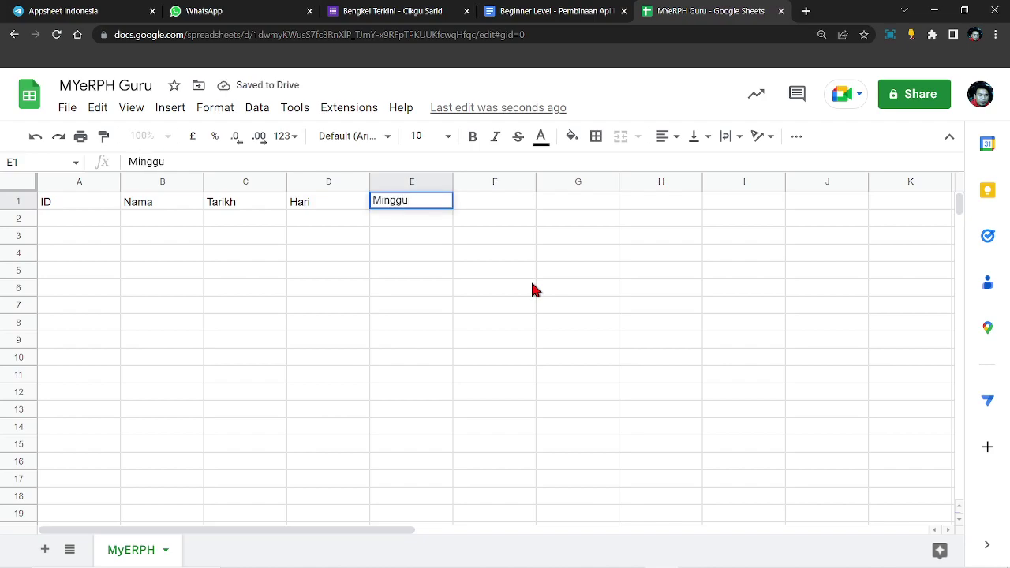
key(Tab)
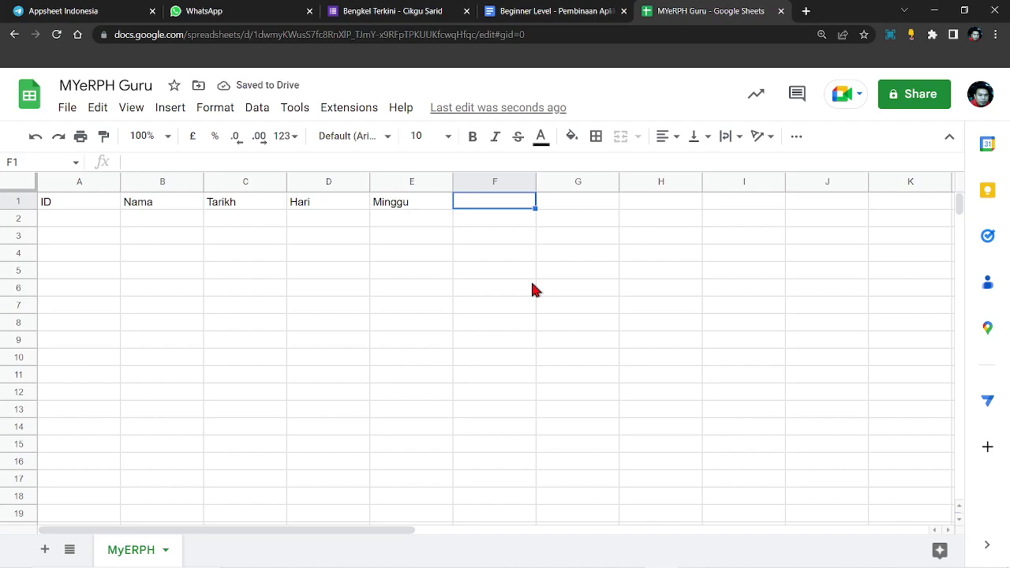
text(N)
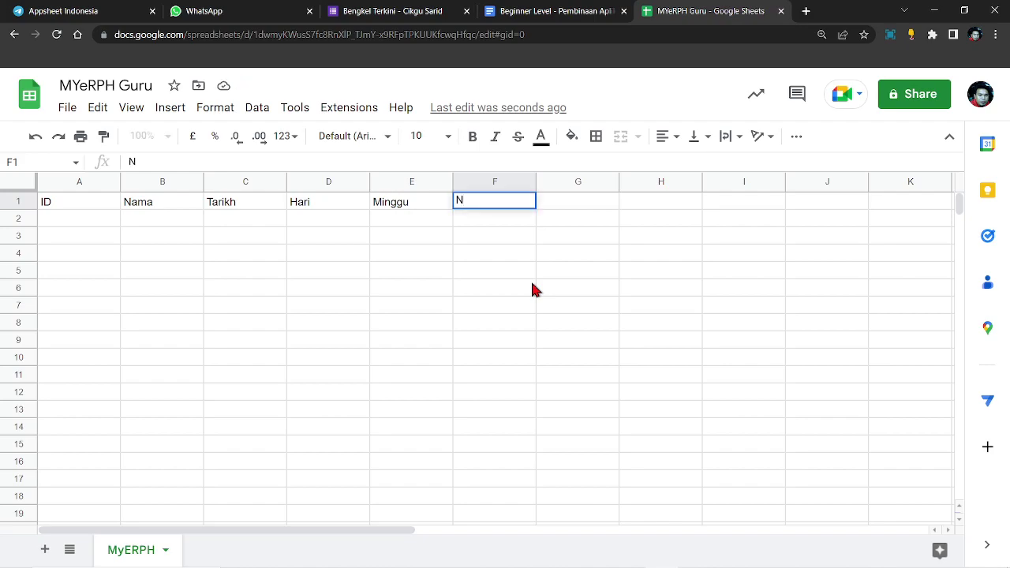
text(ama Kelas)
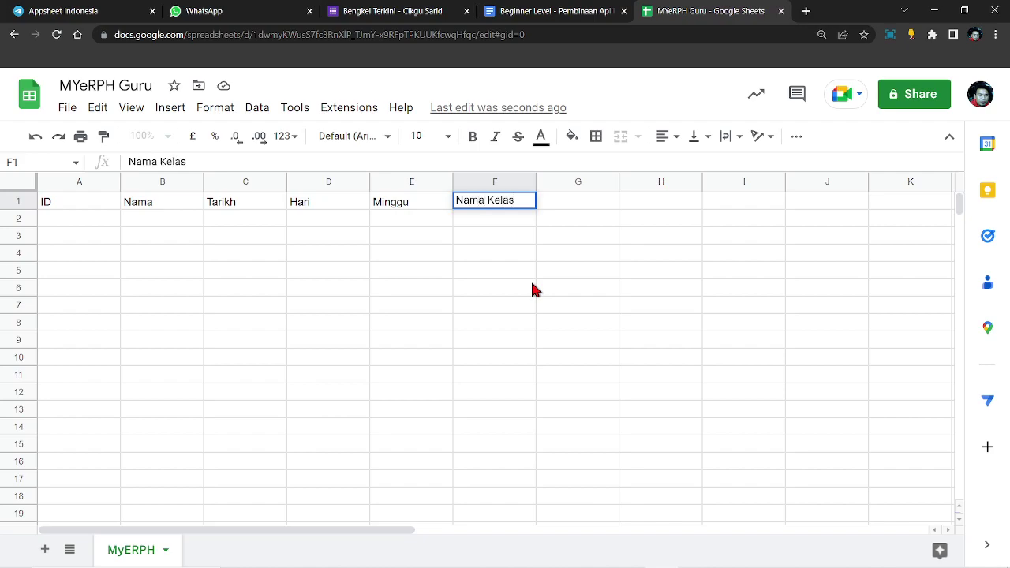
key(Tab)
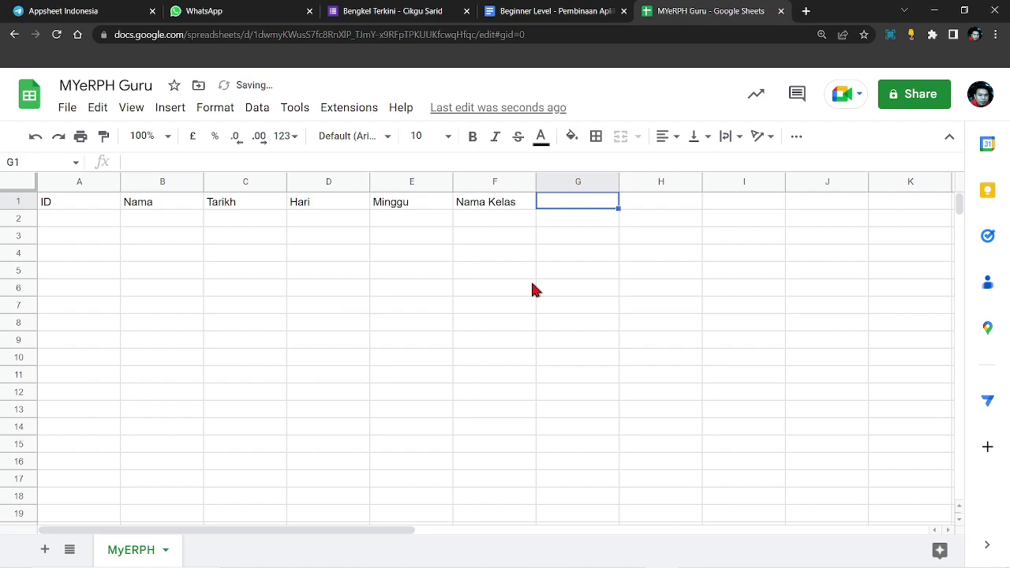
Add the column headers "Tahun Tingkatan" in G1 and "Subjek" in H1
text(Tahun)
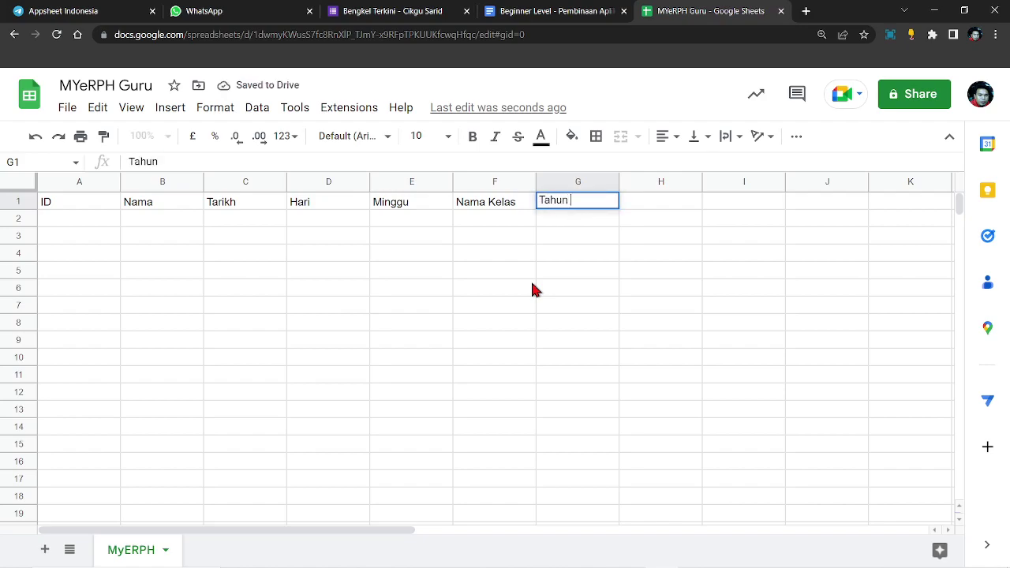
text( Tingkatan)
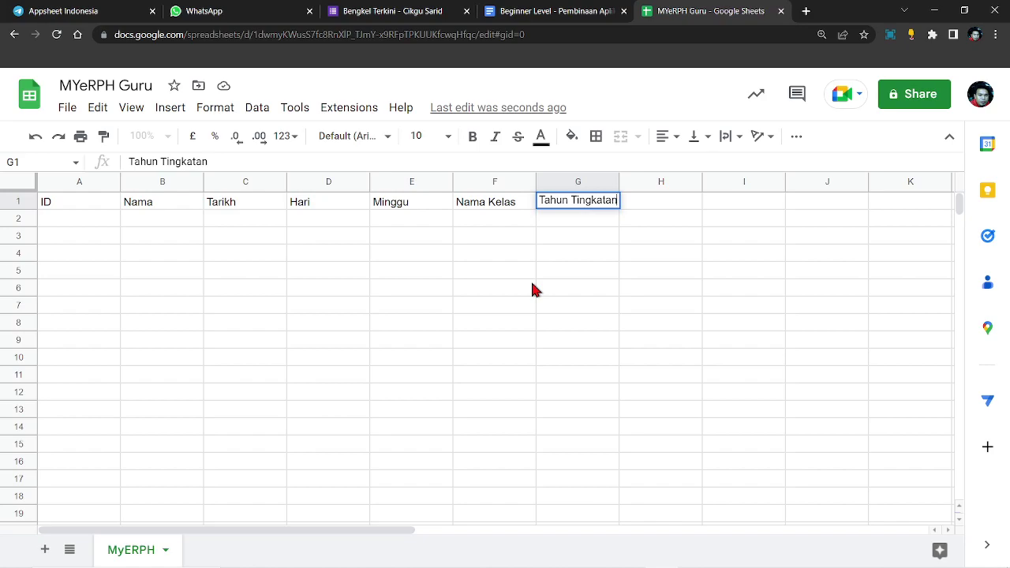
key(Tab)
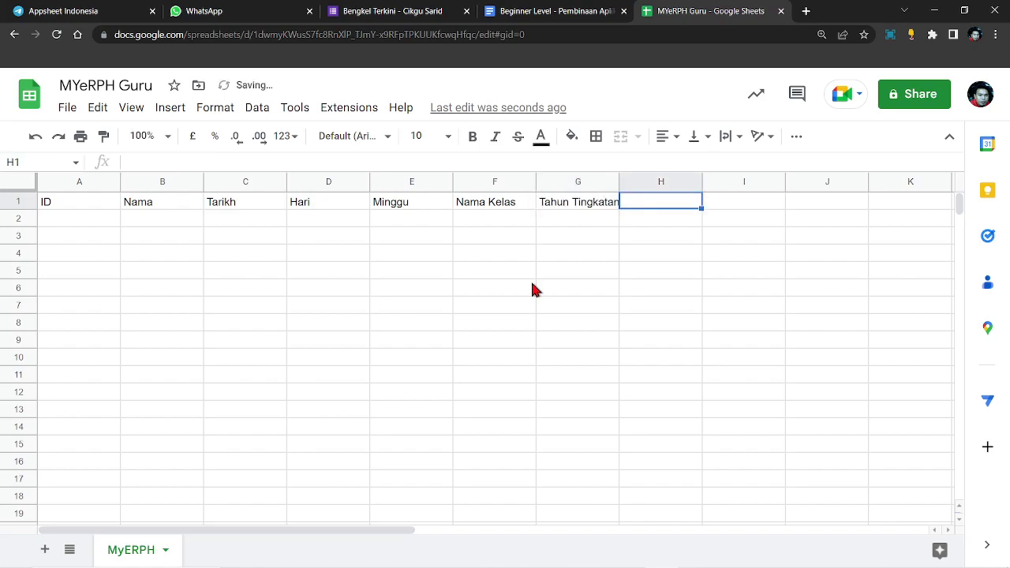
text(Subjek)
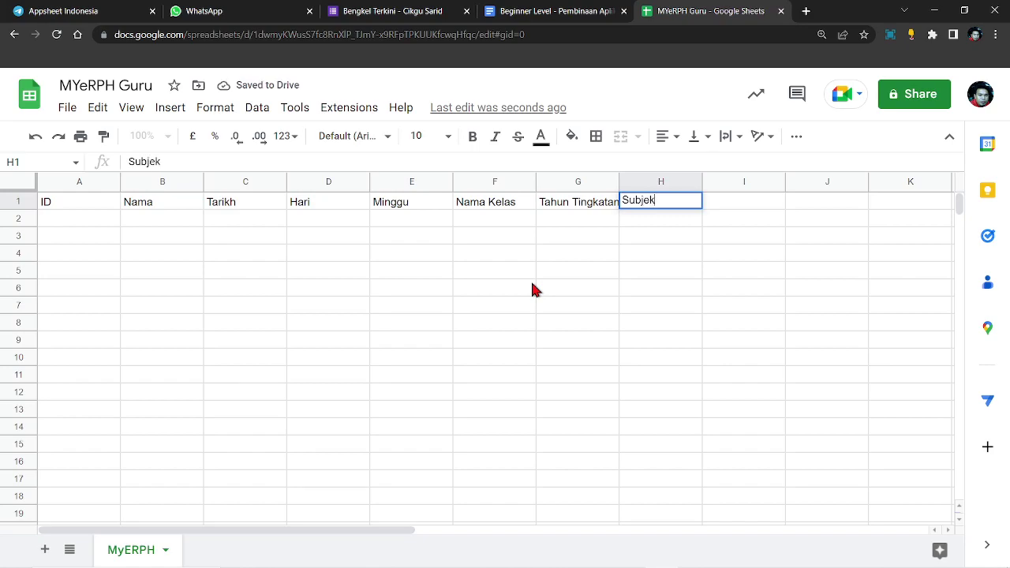
key(Tab)
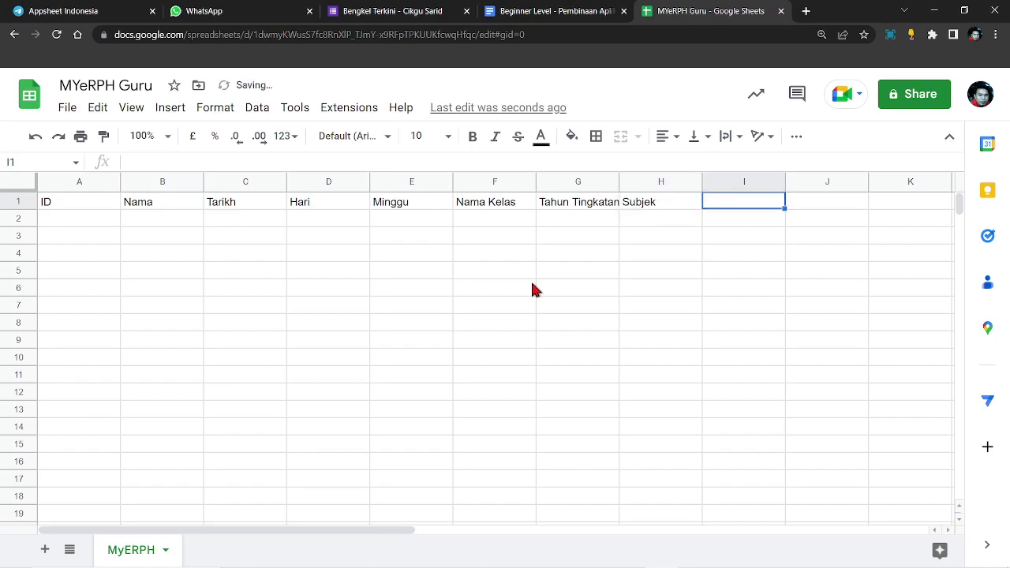
Fit the widths of all columns in the sheet to their header text
click(32, 187)
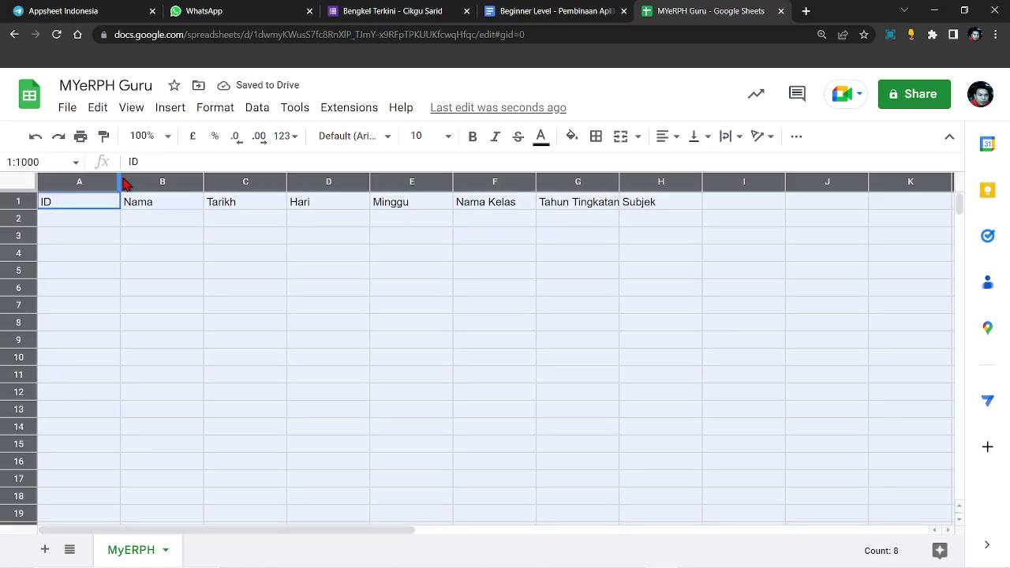
double_click(117, 180)
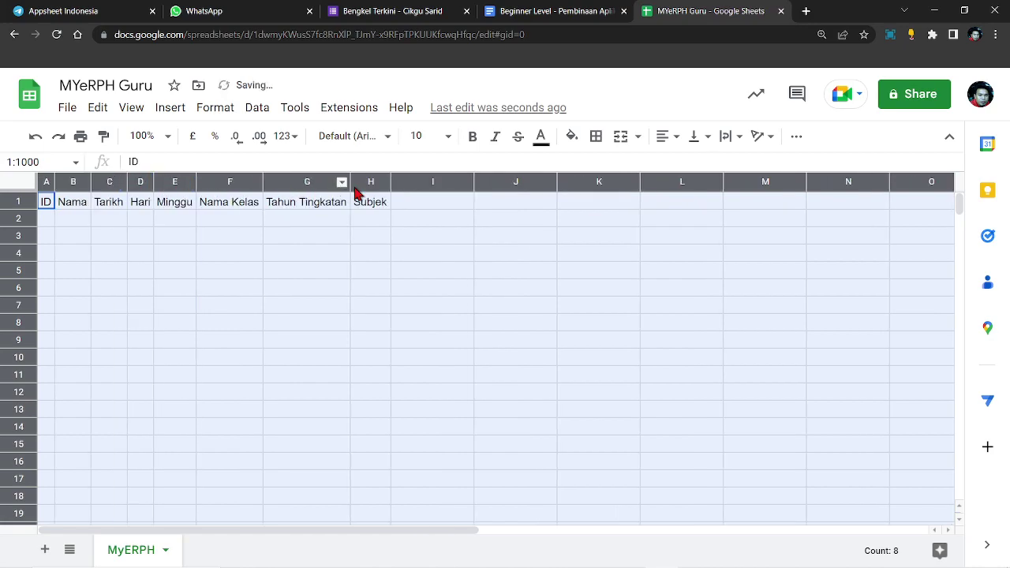
Add the column headers "Tajuk", "SK" and "SP" in cells I1 to K1
click(428, 203)
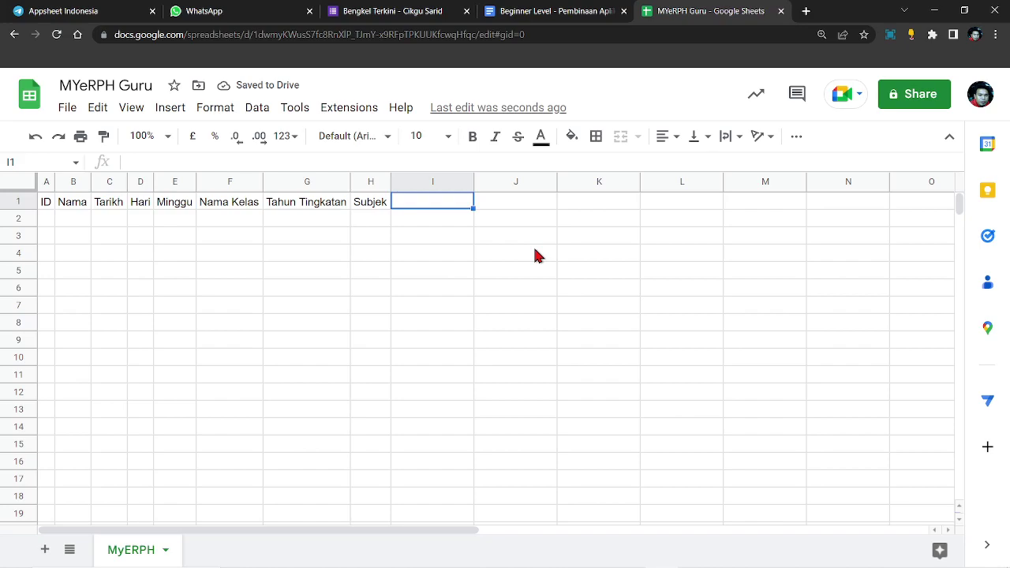
text(Tajuk)
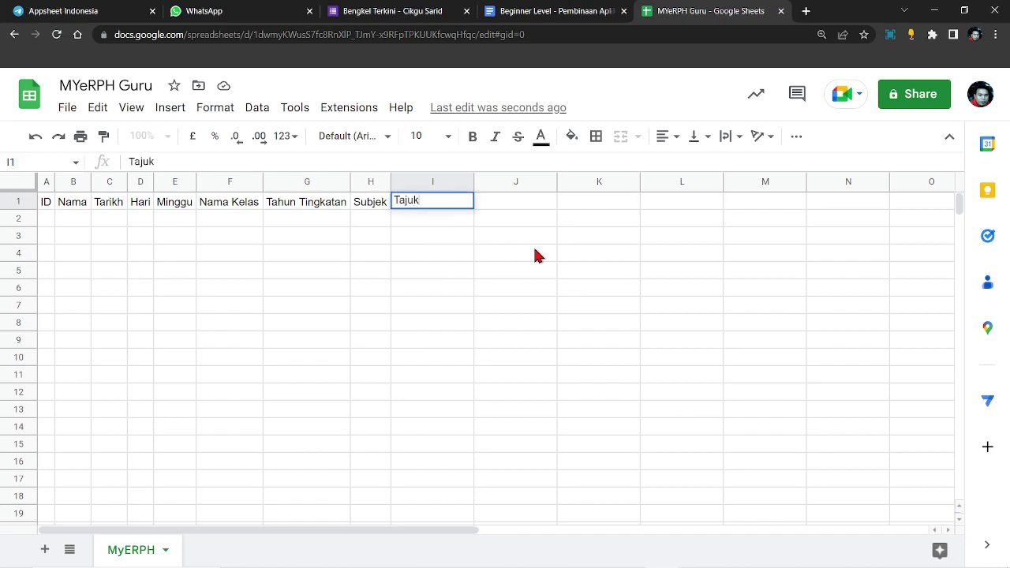
key(Tab)
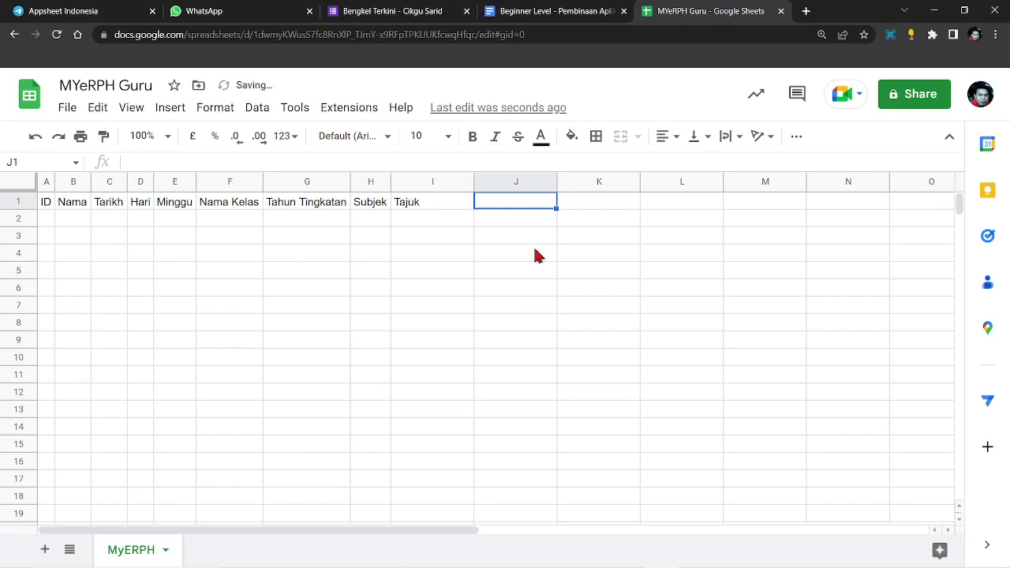
text(SK)
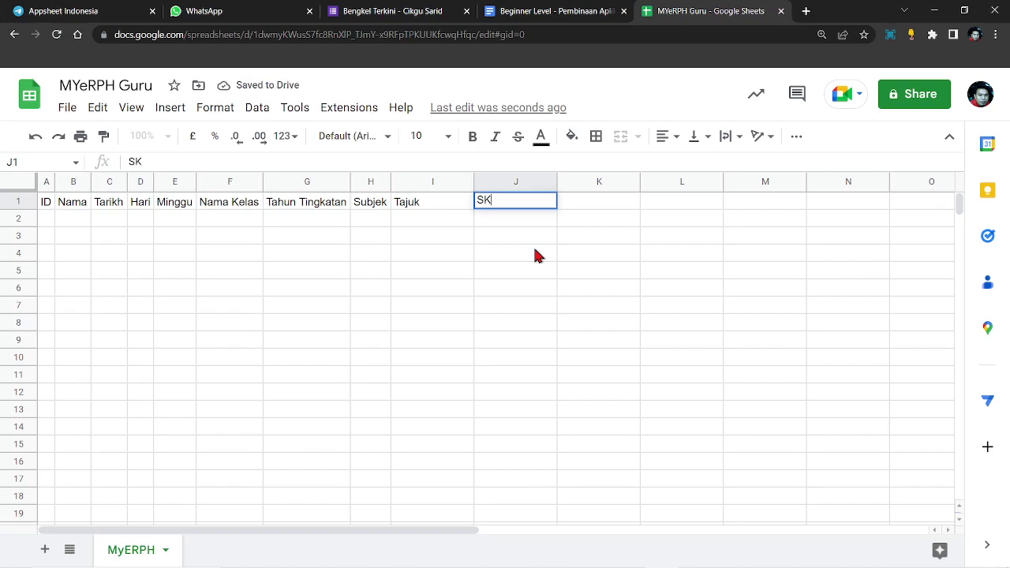
key(Tab)
text(SP)
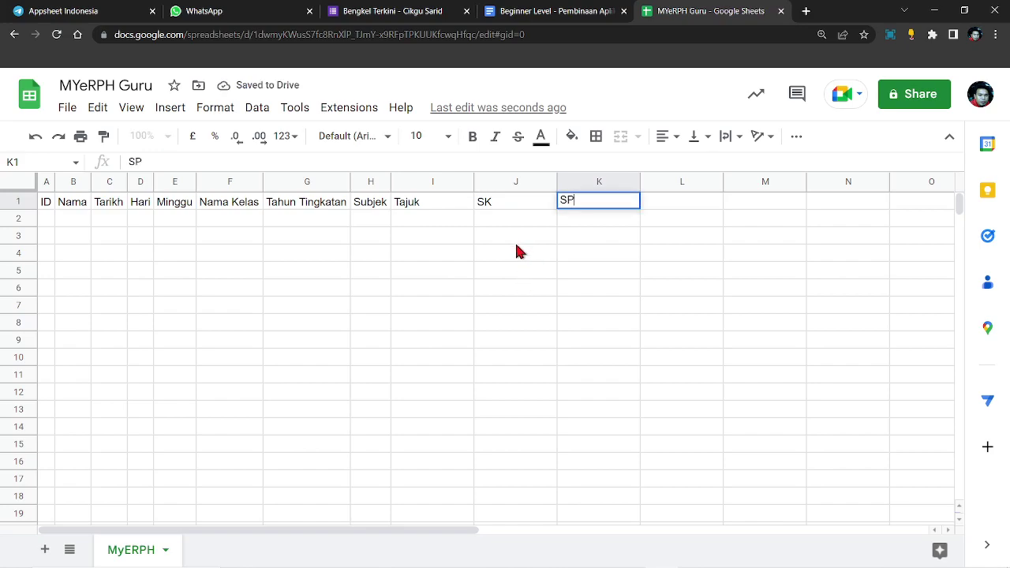
click(515, 287)
Narrow the SK and SP columns J and K together to less than half their width
drag(515, 182, 584, 181)
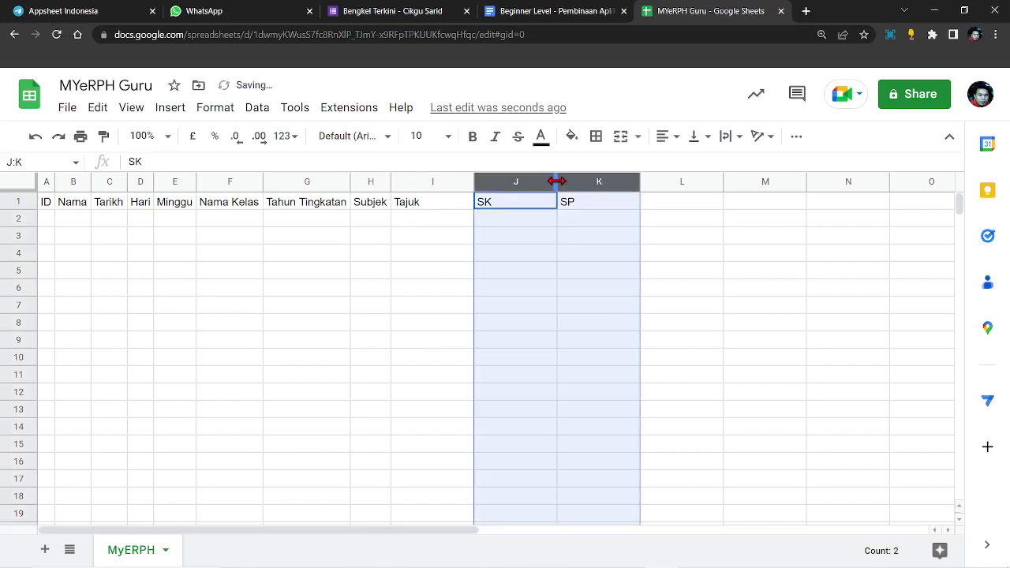
drag(640, 181, 593, 213)
click(593, 268)
Repeat the SK and SP headers from J1:K1 across cells L1 to O1
drag(497, 204, 810, 209)
click(641, 243)
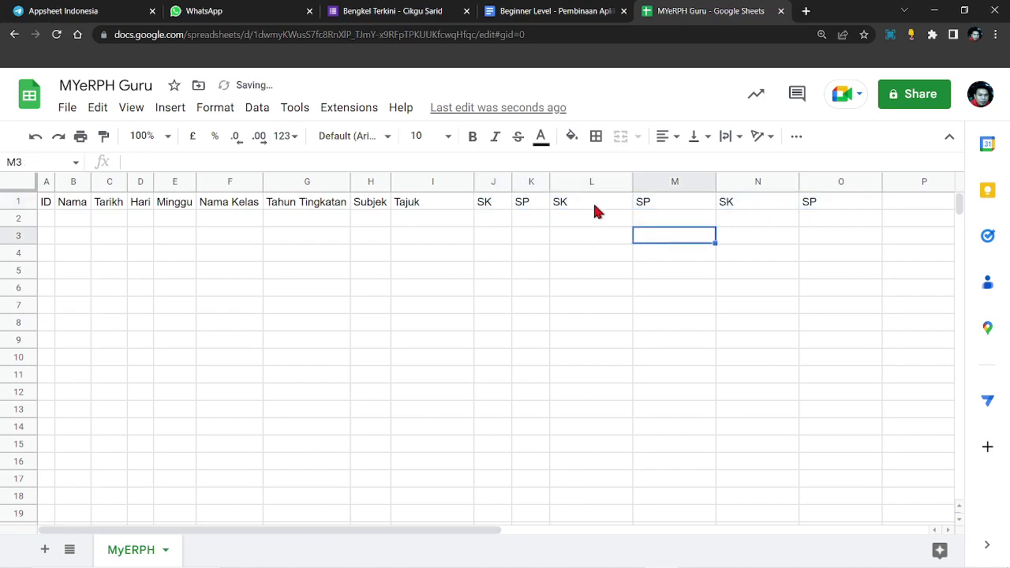
Rename the repeated headers in L1 to O1 as "SK2", "SP2", "SK3" and "SP3"
click(593, 201)
double_click(583, 202)
text(2)
click(655, 201)
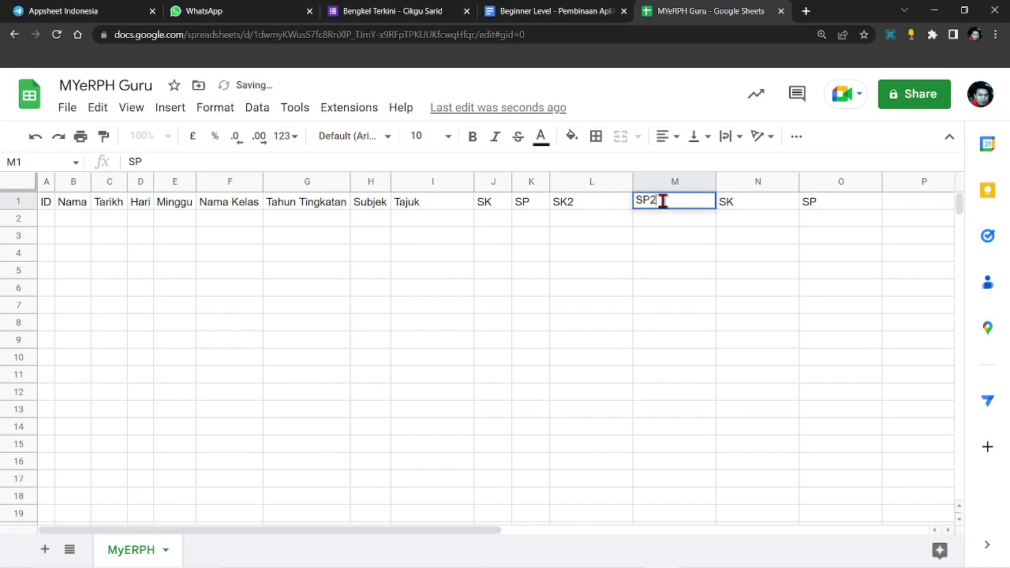
click(757, 202)
text(3)
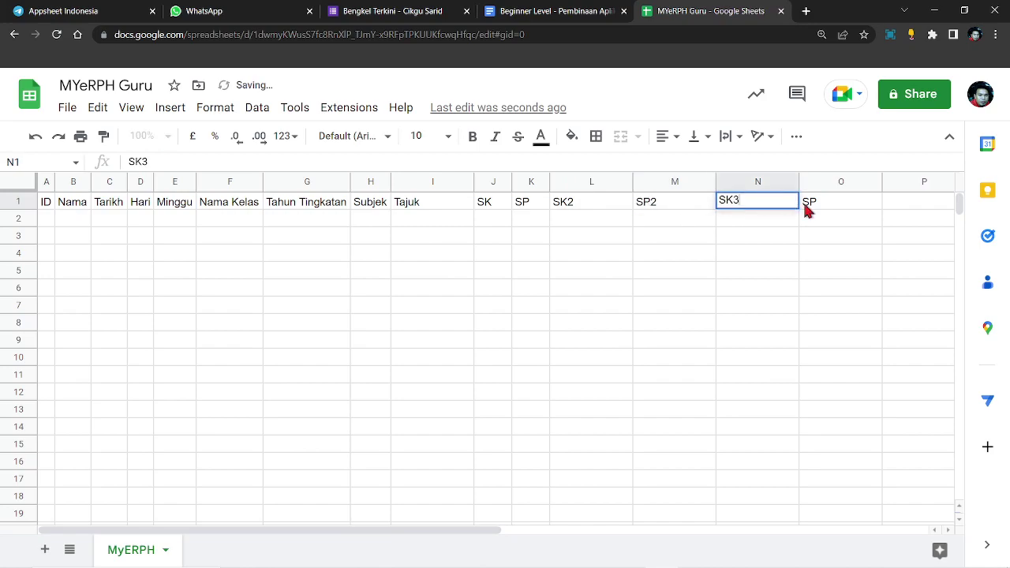
click(821, 204)
double_click(820, 204)
text(3)
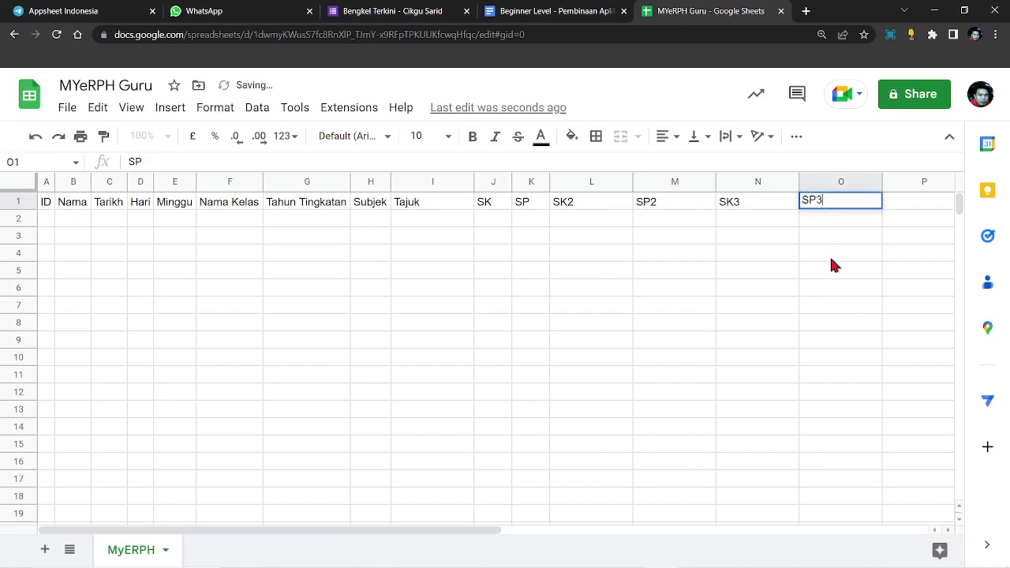
click(829, 257)
Fit the widths of columns J to O to their header text
drag(497, 183, 836, 183)
double_click(795, 188)
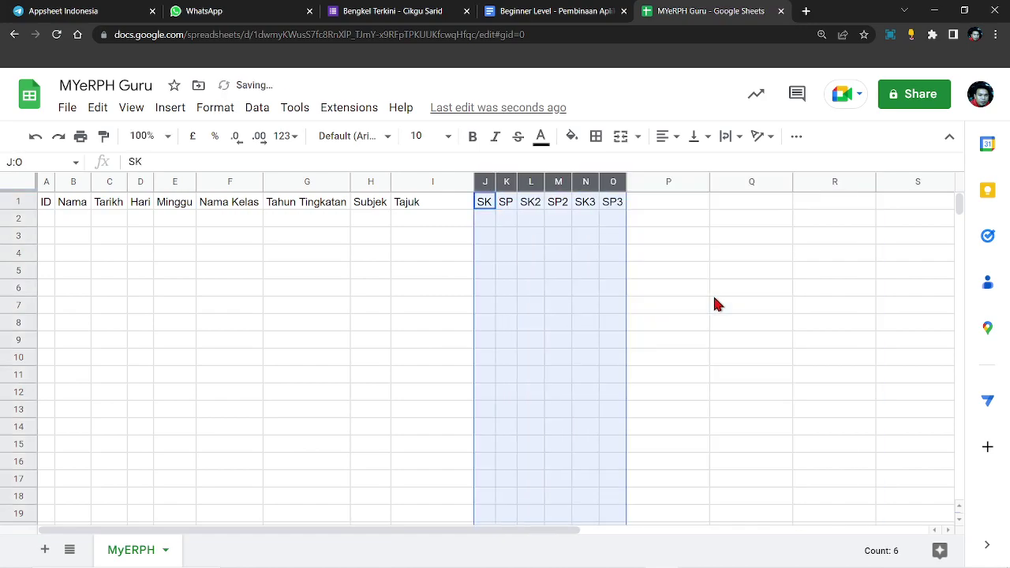
click(712, 291)
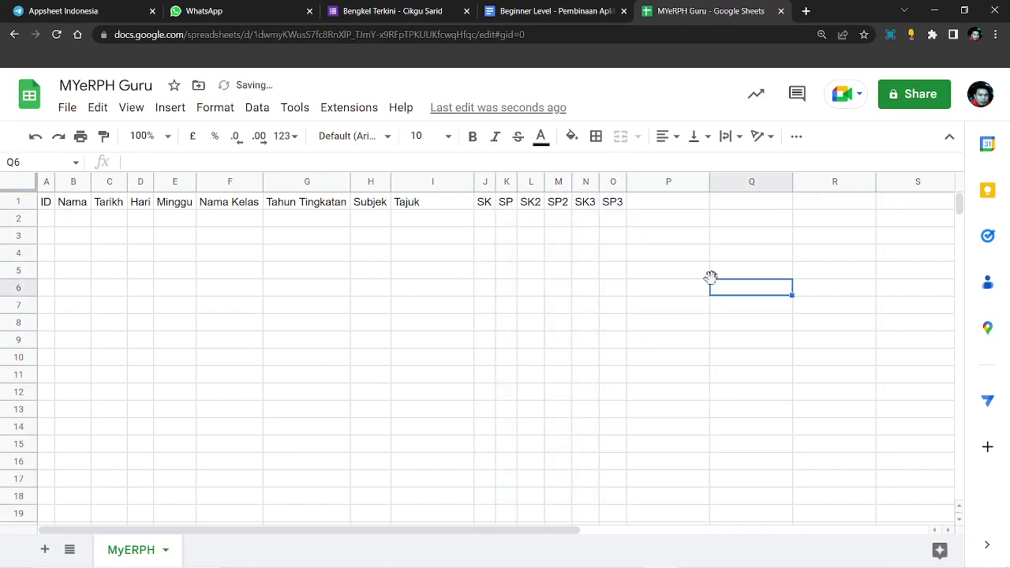
Review the column headers one by one from Nama in B1 to Tajuk in I1
click(79, 204)
click(111, 204)
click(143, 204)
click(176, 204)
click(239, 207)
click(315, 209)
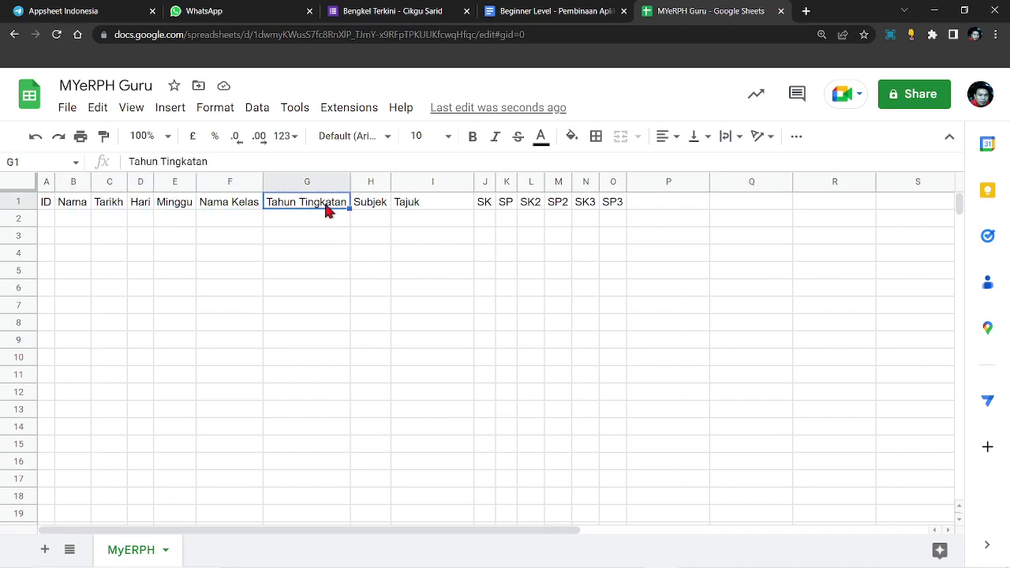
click(379, 209)
click(420, 206)
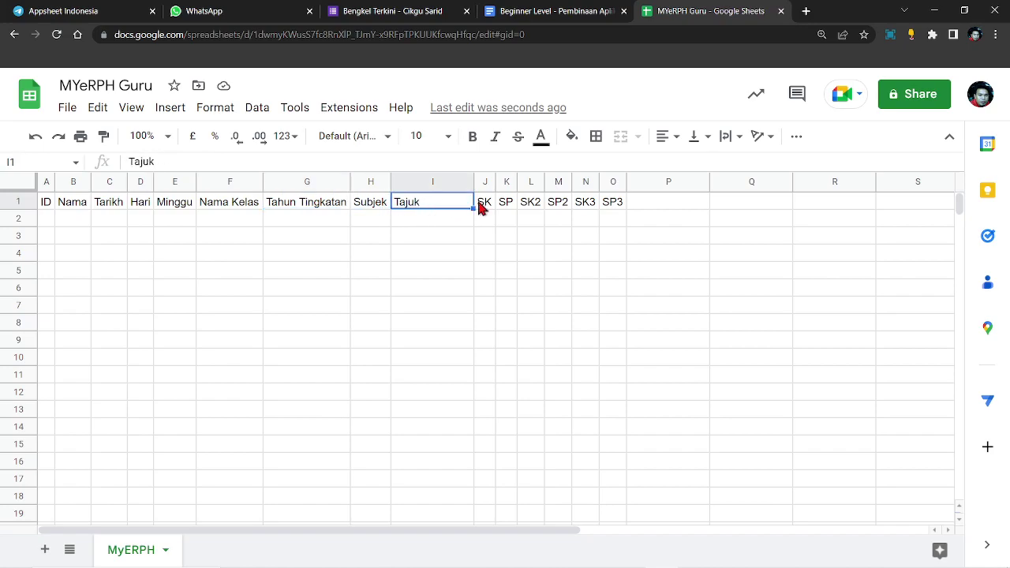
Add the column headers "Objektif", "Aktiviti PdPC", "Pilih Bahasa" and "Refleksi" in cells P1 to S1
click(671, 207)
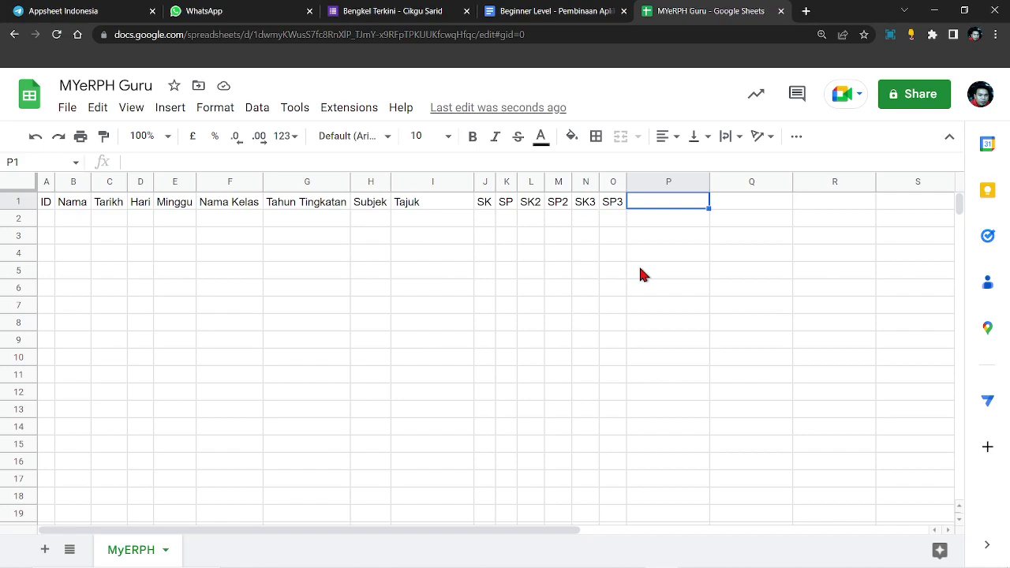
text(Objektif)
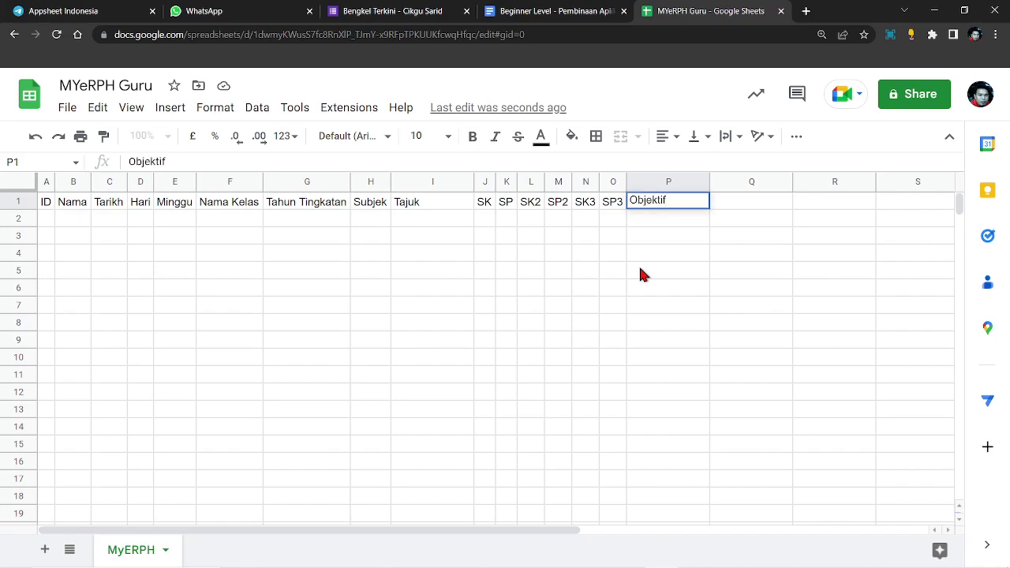
key(Tab)
text(Aktiv)
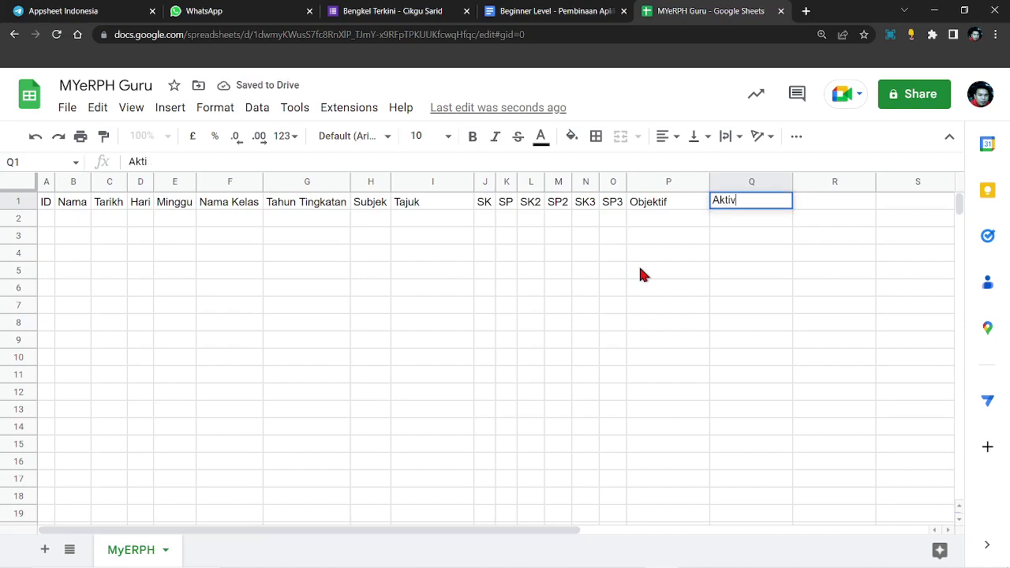
text(iti PdPC)
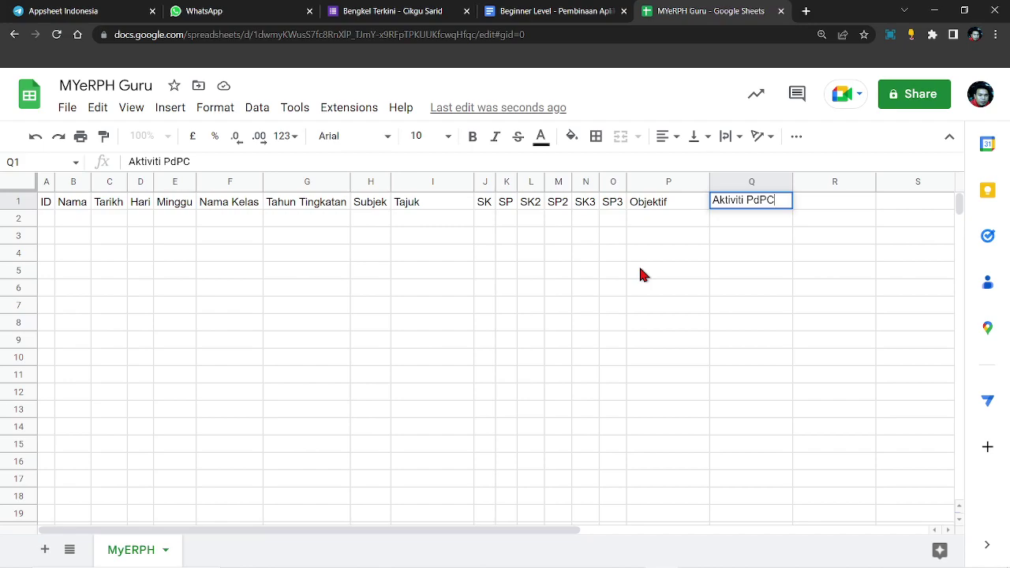
key(Tab)
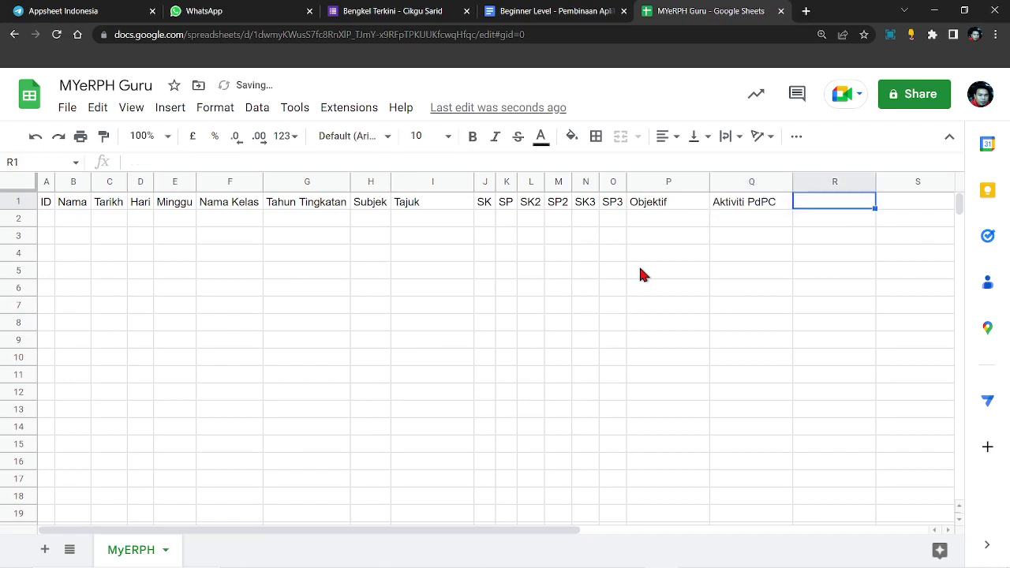
text(Pi)
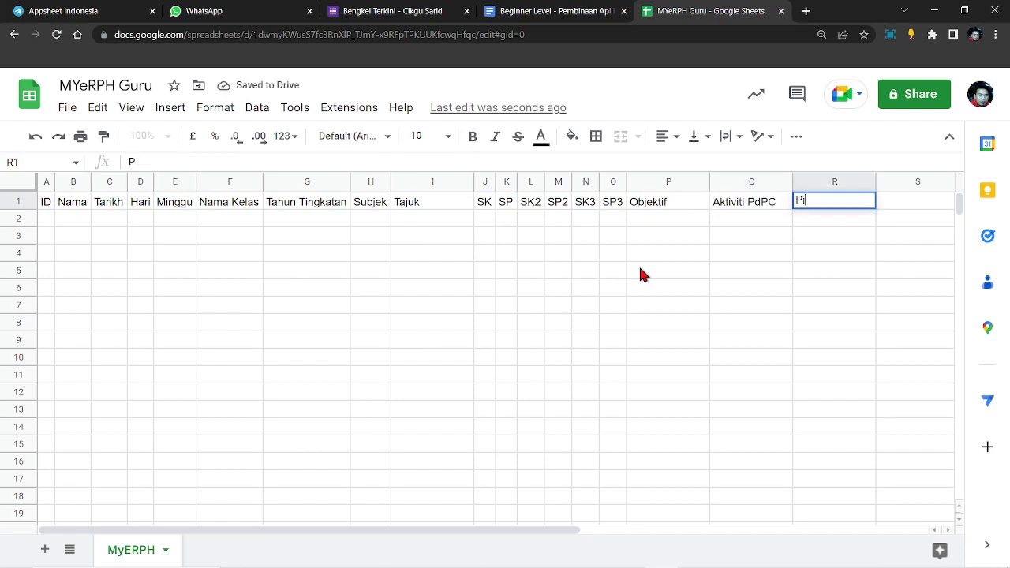
text(lih Bahasa)
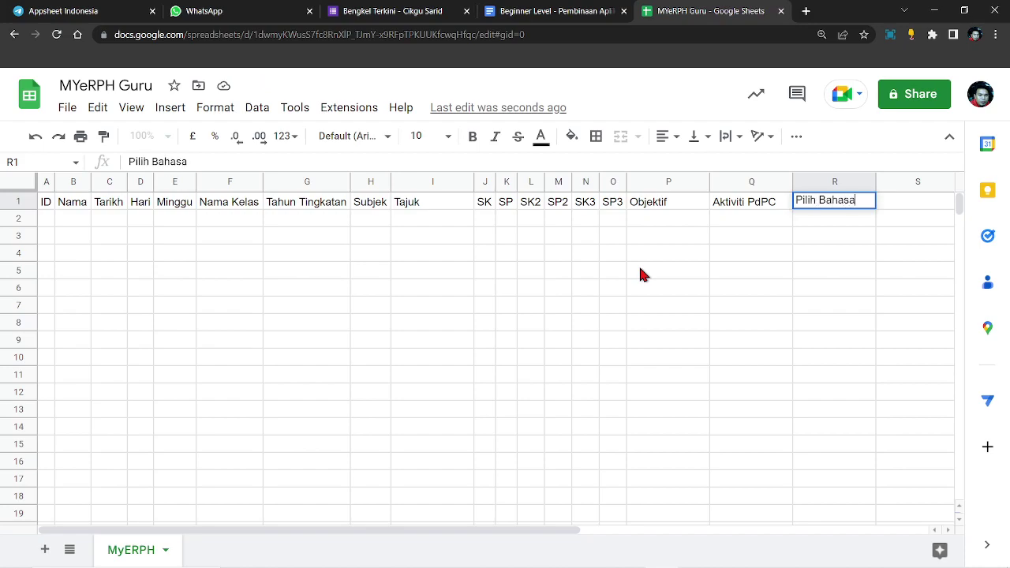
key(Tab)
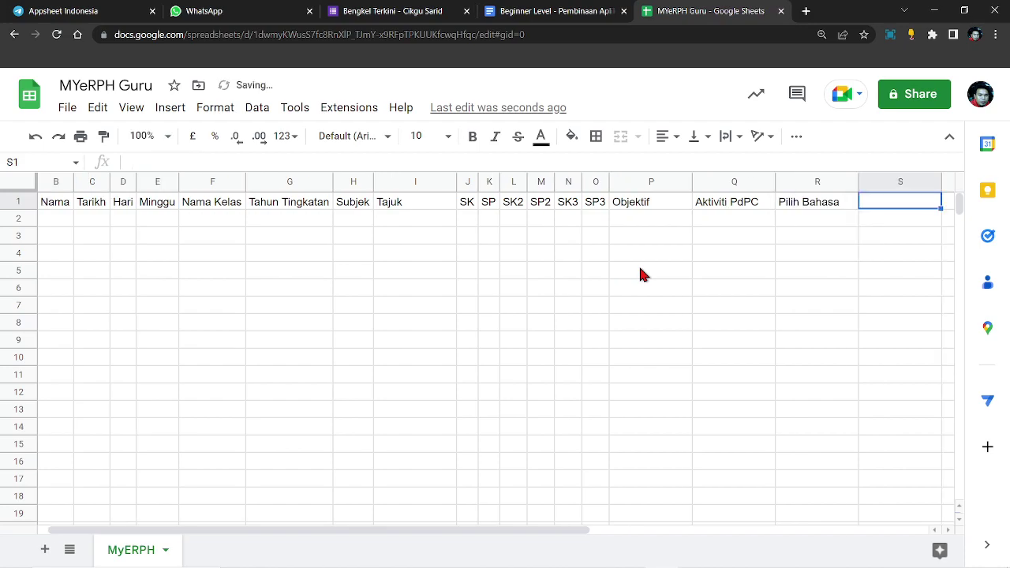
text(Refleksi)
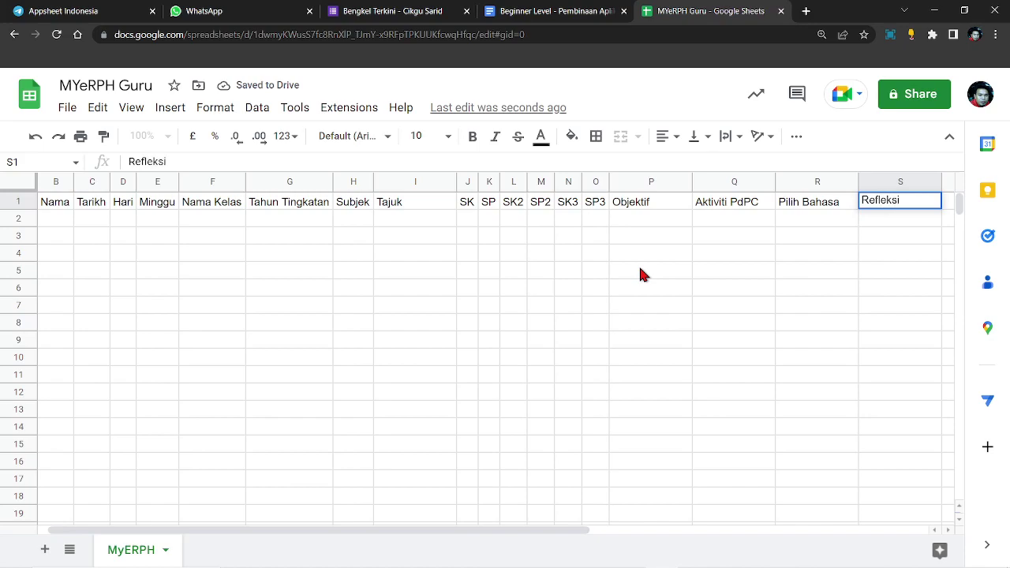
click(616, 322)
Delete the empty columns T to Z after the Refleksi column
drag(554, 530, 802, 541)
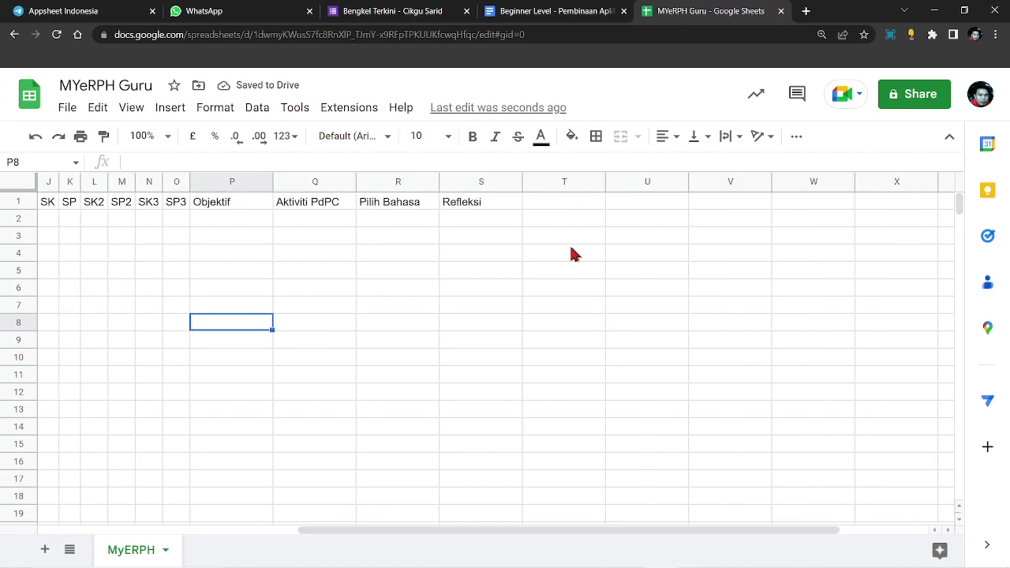
drag(563, 183, 1008, 207)
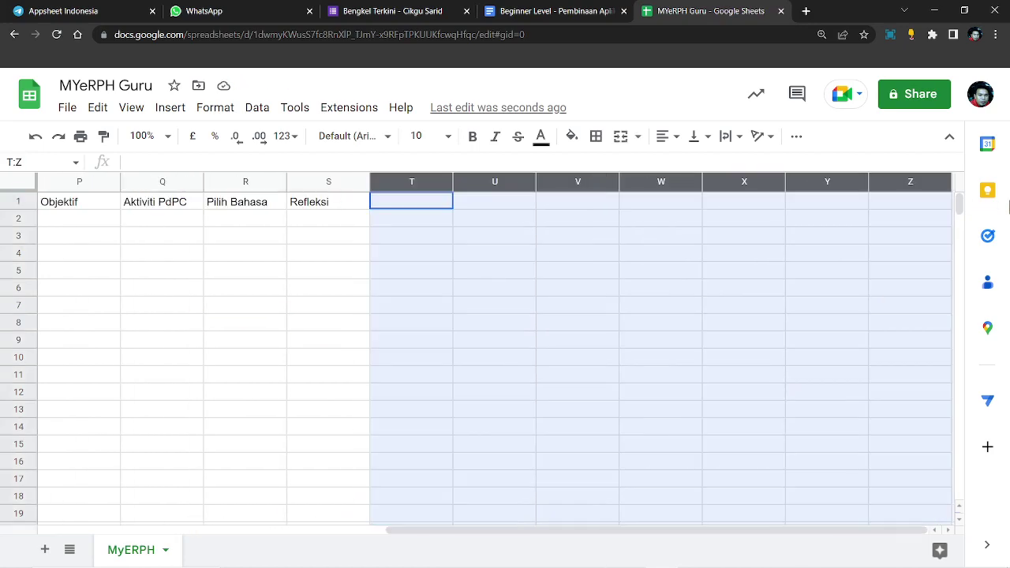
right_click(660, 250)
click(673, 324)
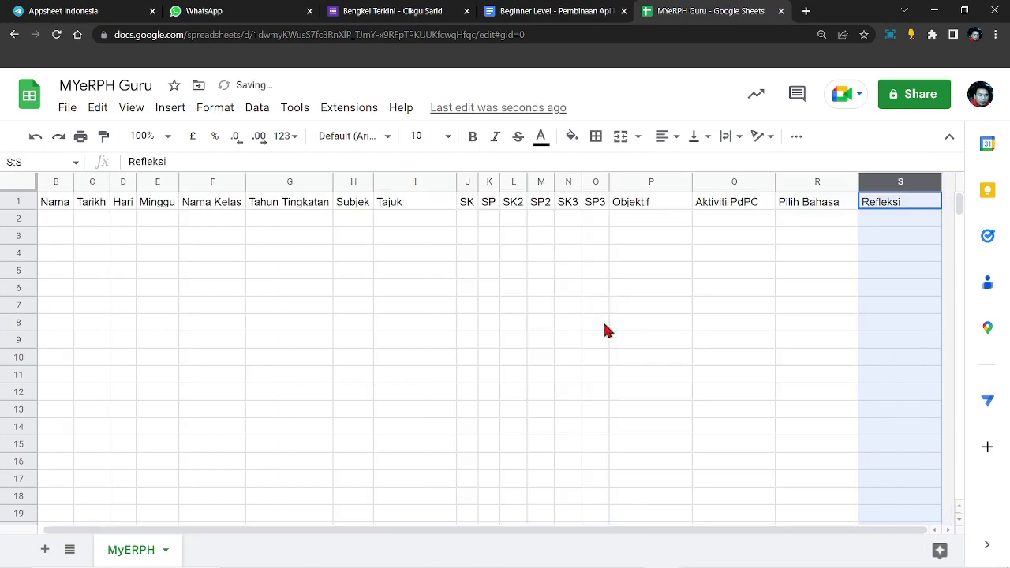
click(603, 330)
Format the header cells A1:S1 as bold white text on a blue fill
drag(894, 203, 7, 203)
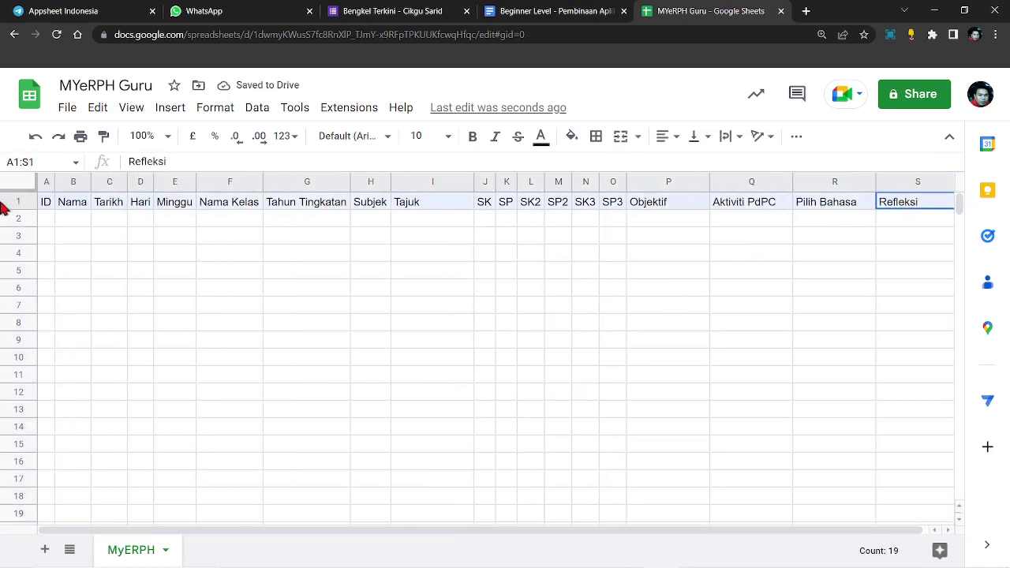
click(470, 140)
click(573, 142)
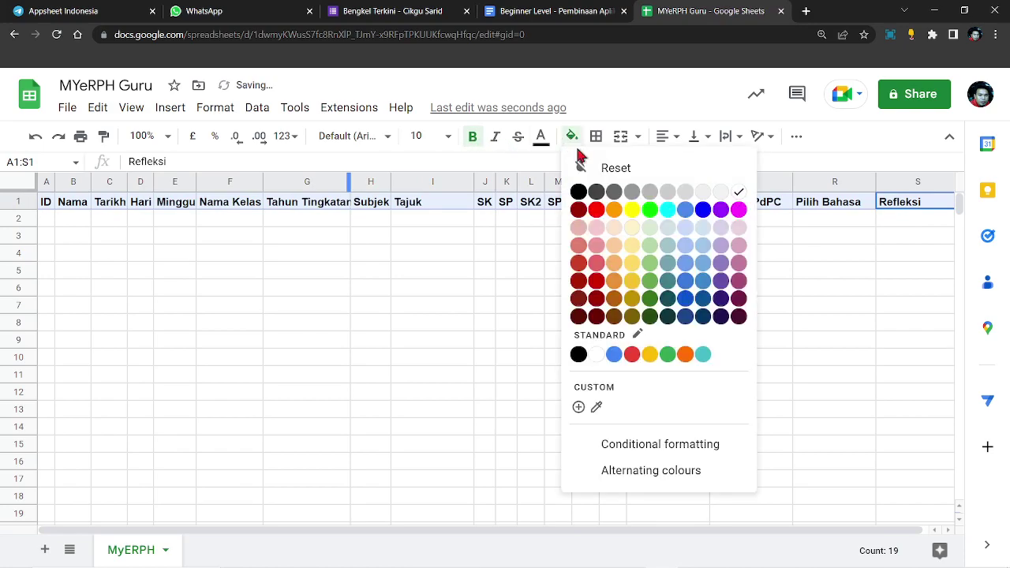
click(702, 209)
click(541, 137)
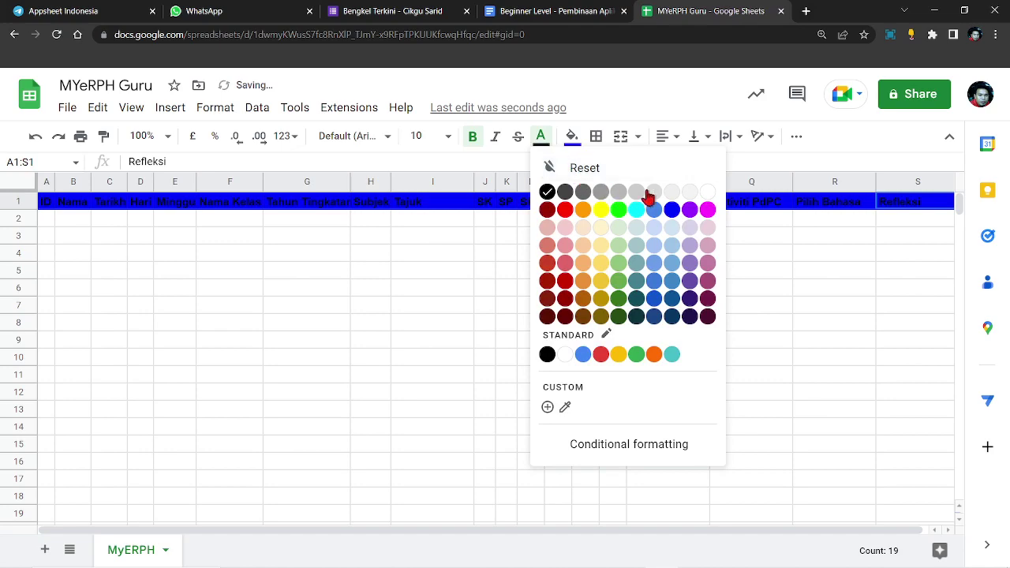
click(708, 192)
click(439, 288)
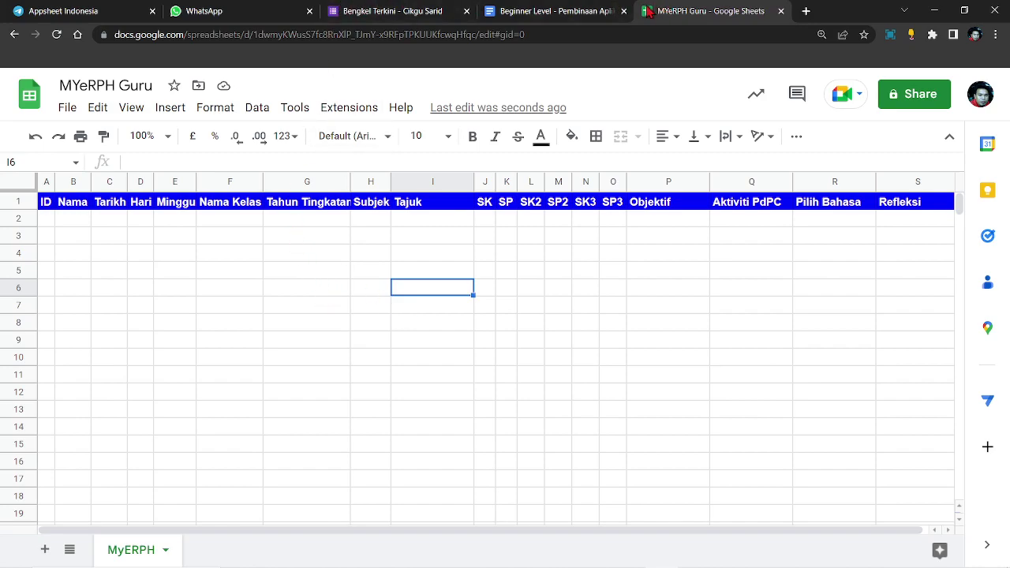
Highlight the Daftar Guru item in the agenda document in Google Docs, and create a blank spreadsheet in Google Sheets
click(560, 11)
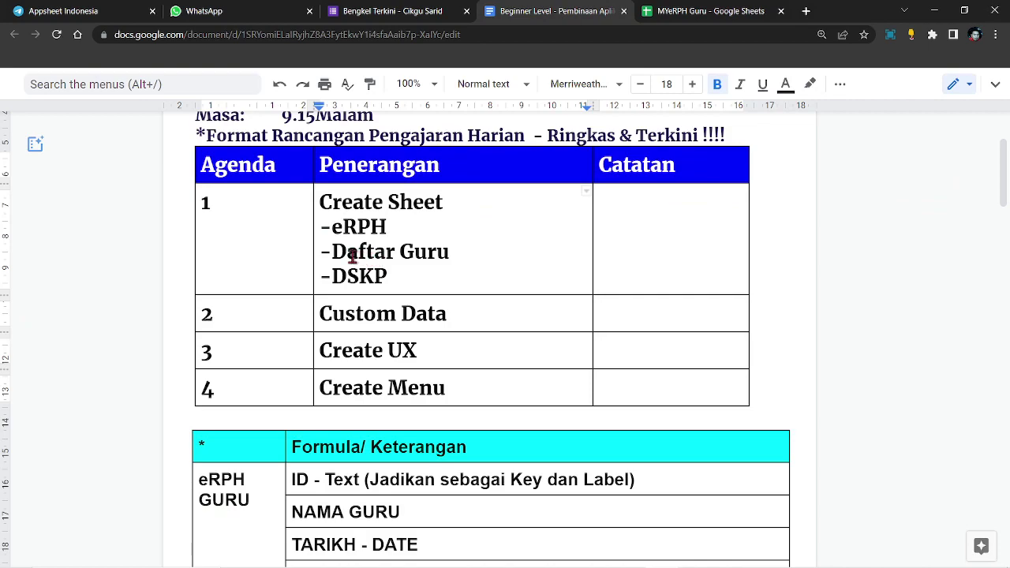
drag(331, 251, 451, 251)
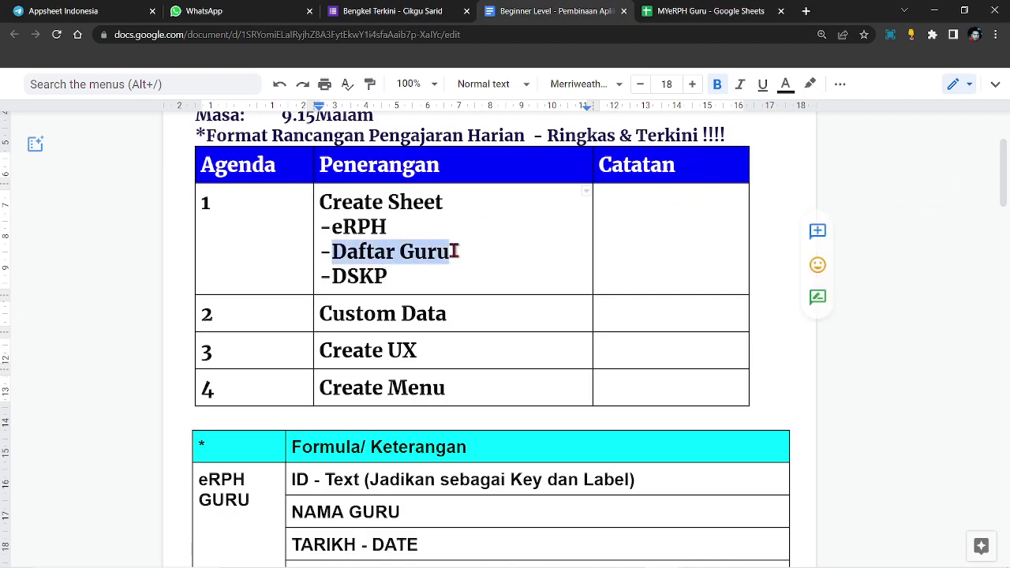
click(805, 11)
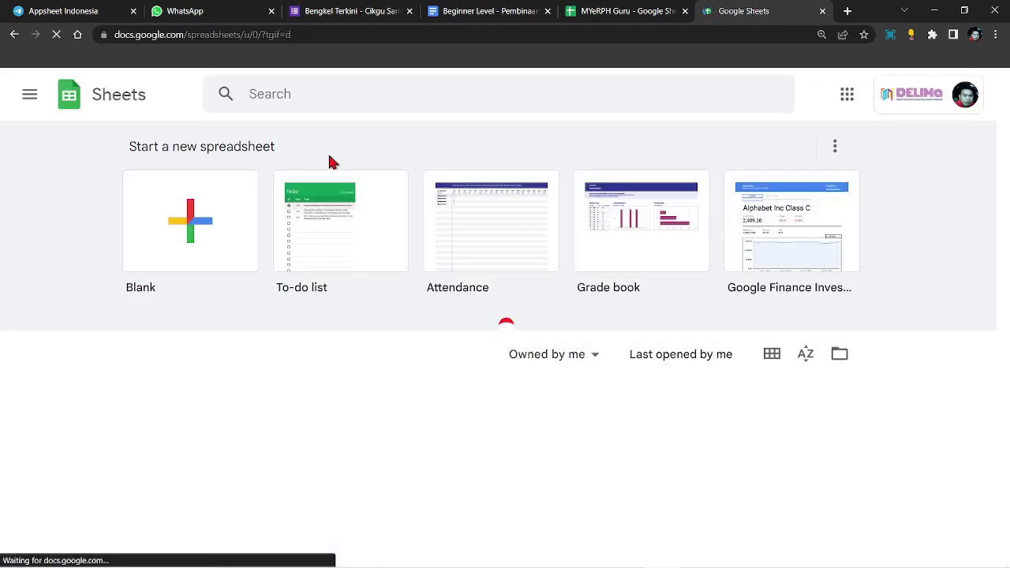
click(193, 214)
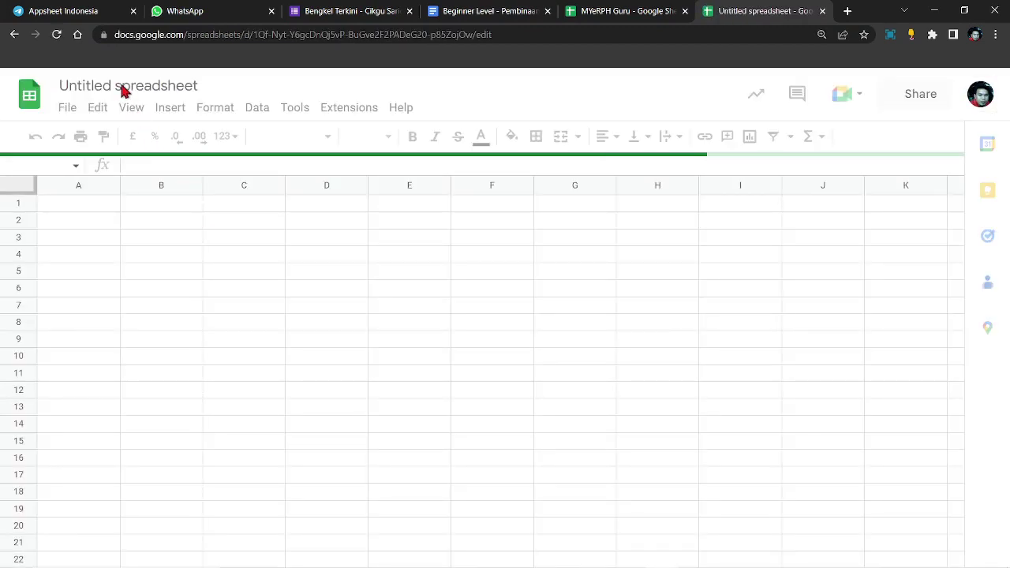
Name the new spreadsheet "MYeRPH Daftar Guru"
click(92, 85)
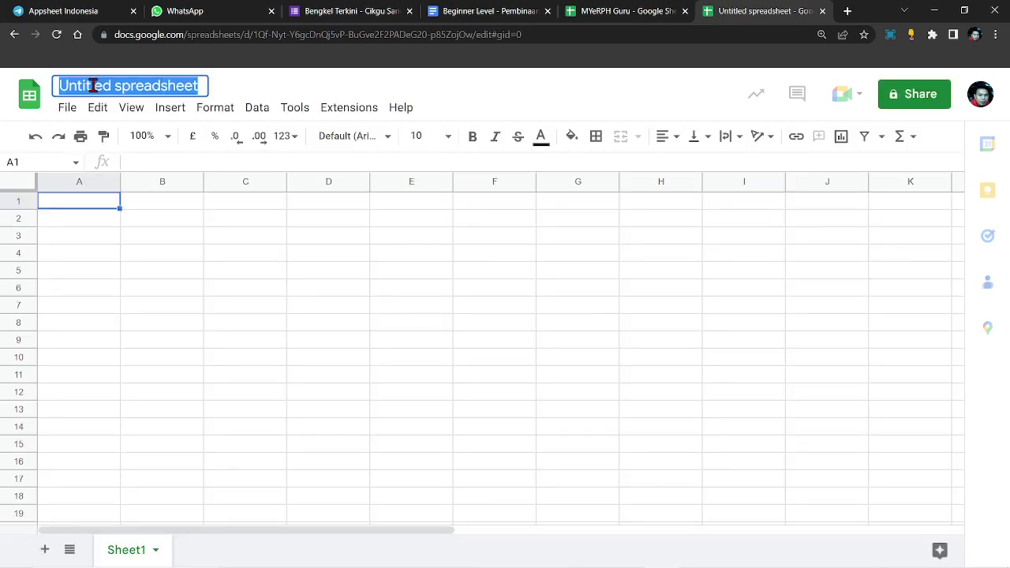
text(My)
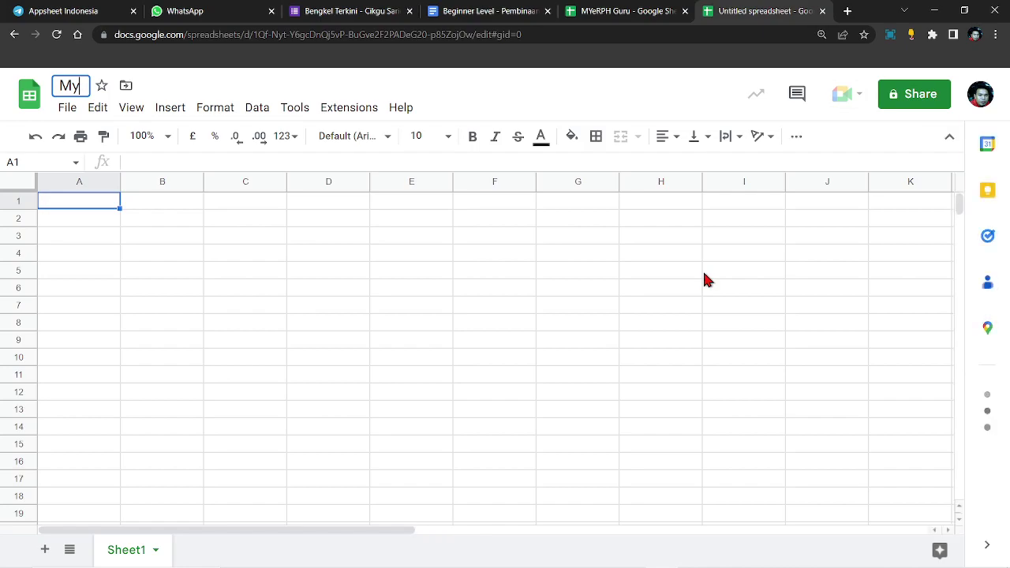
key(BackSpace)
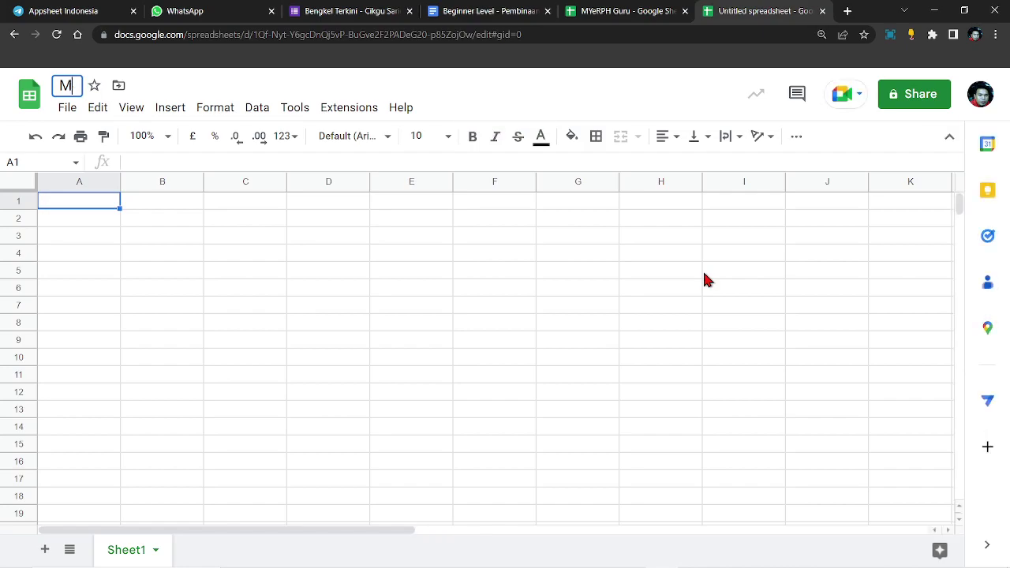
text(Ye)
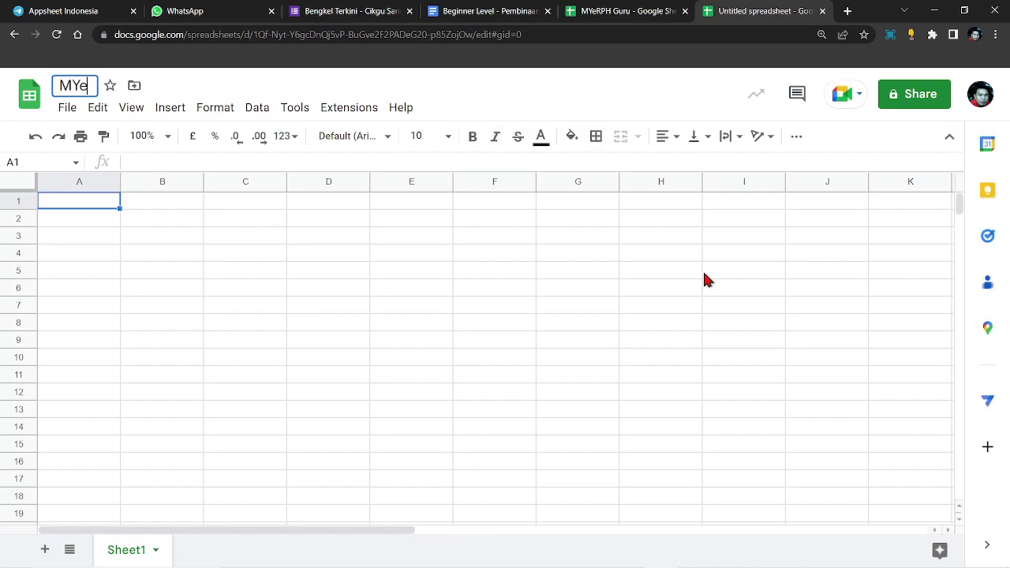
text(RPH)
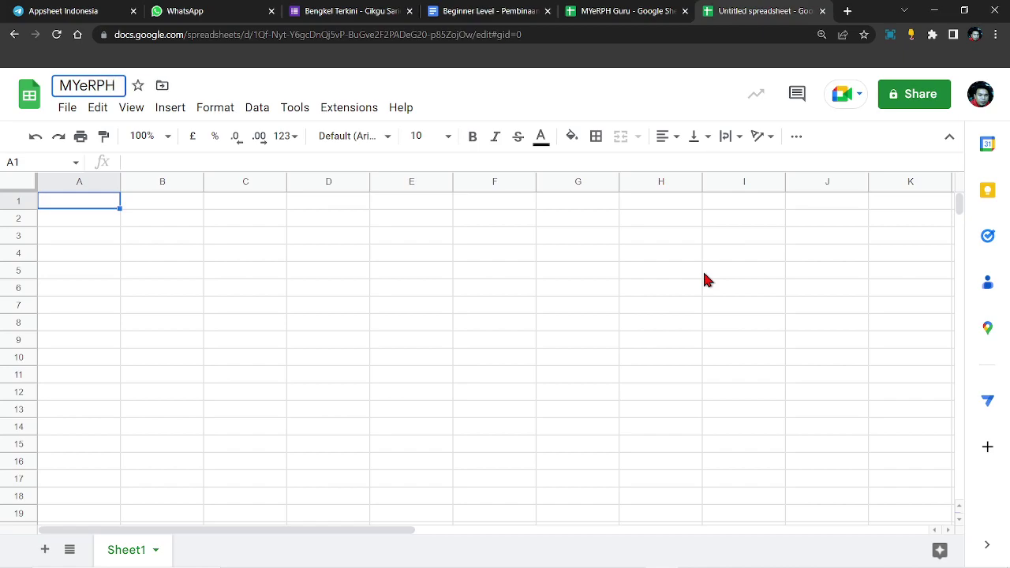
text( Daftar)
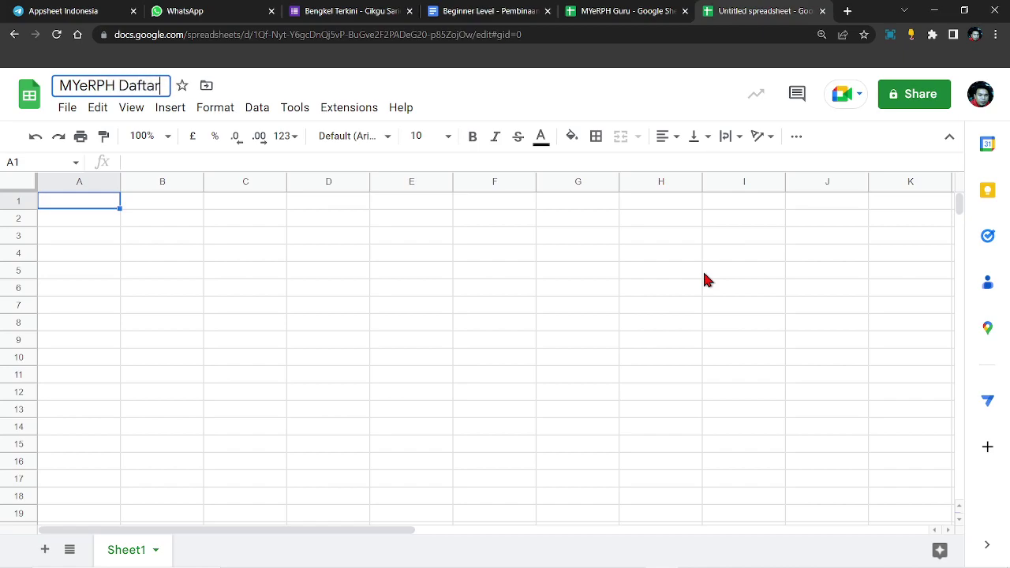
text( Guru)
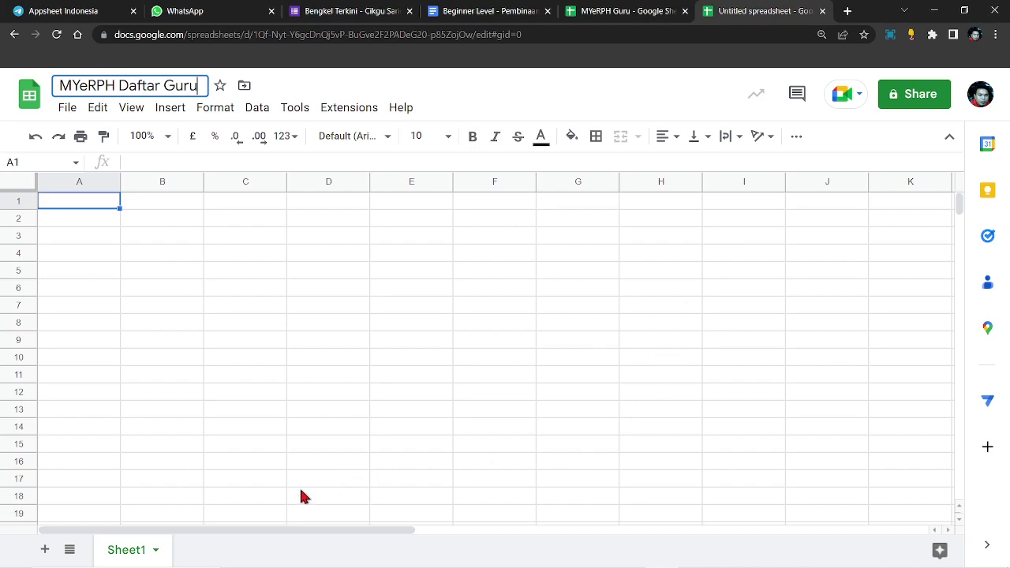
Rename the sheet Sheet1 as "Daftar Guru"
double_click(123, 551)
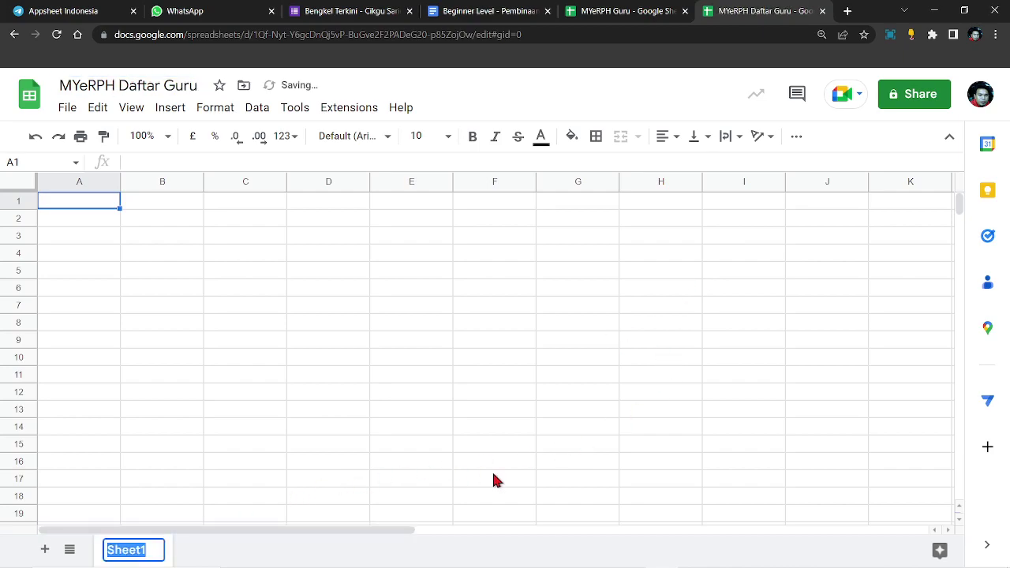
text(Daftar Guru)
key(Return)
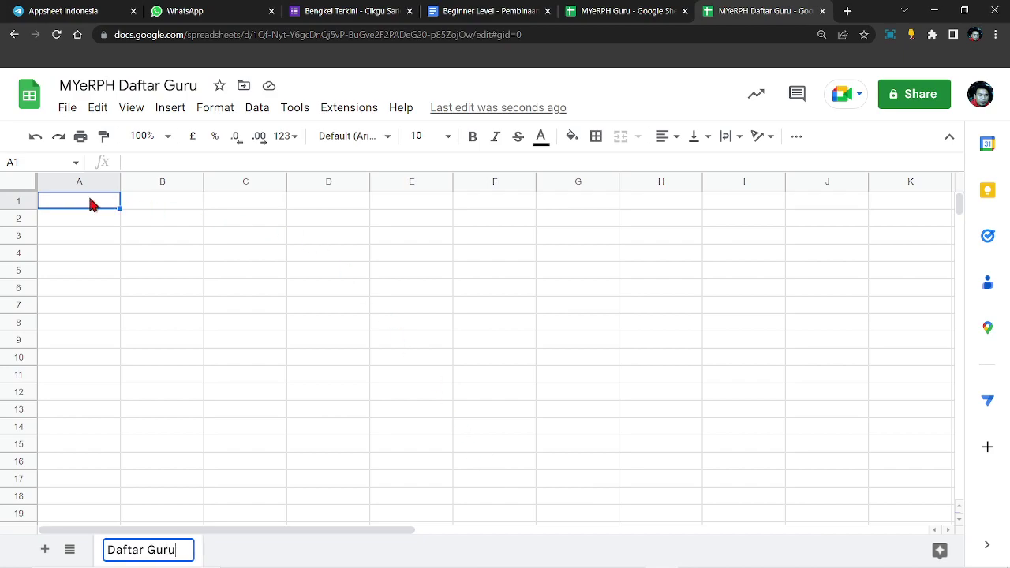
Enter the column headers ID, Nama Guru and Email in cells A1 to C1
text(ID)
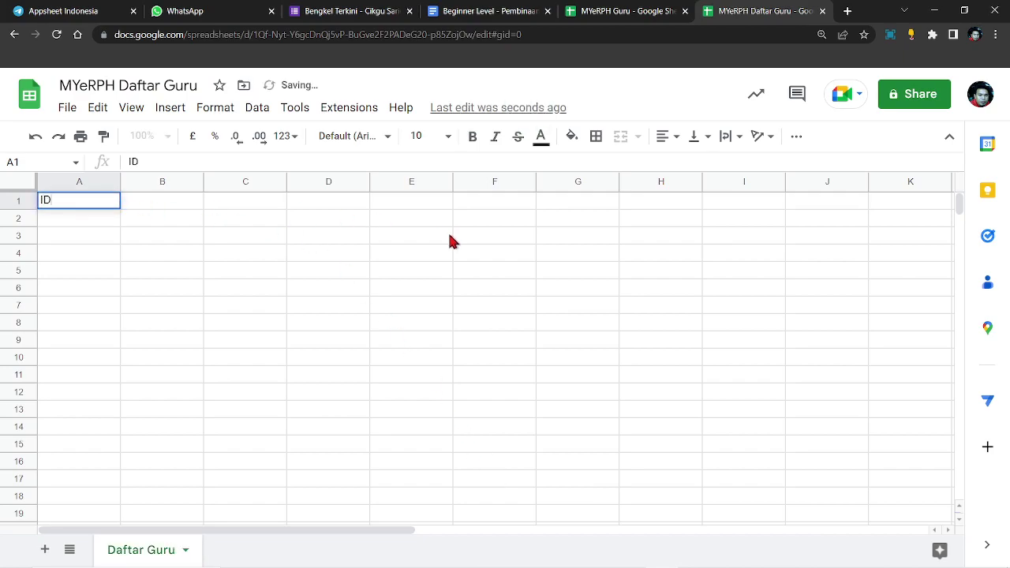
key(Tab)
text(Nama )
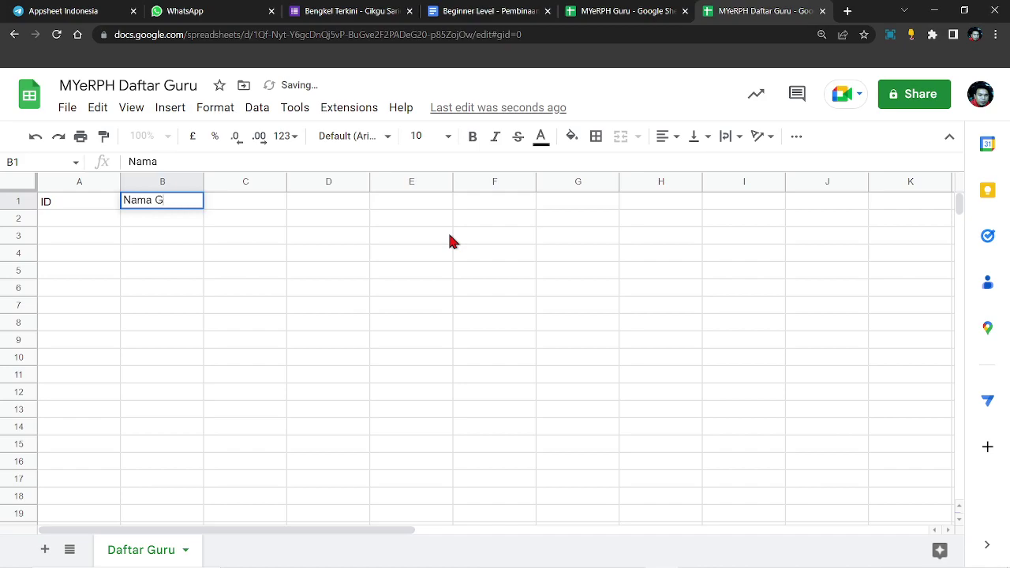
text(Guru)
key(Tab)
text(En)
key(BackSpace)
text(mail)
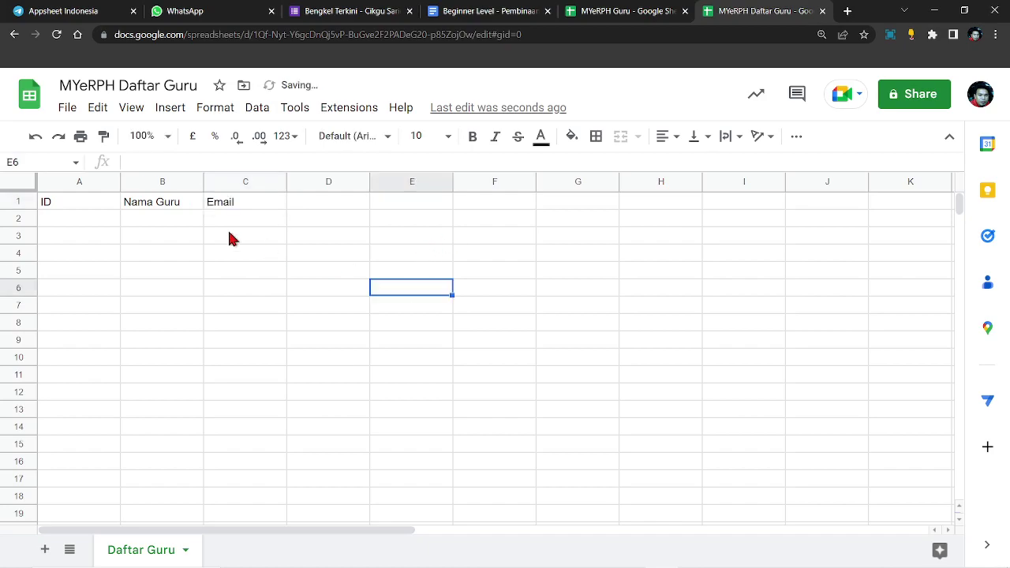
Insert one column before the Nama Guru column and give it the header "Foto" in B1
click(145, 177)
right_click(145, 172)
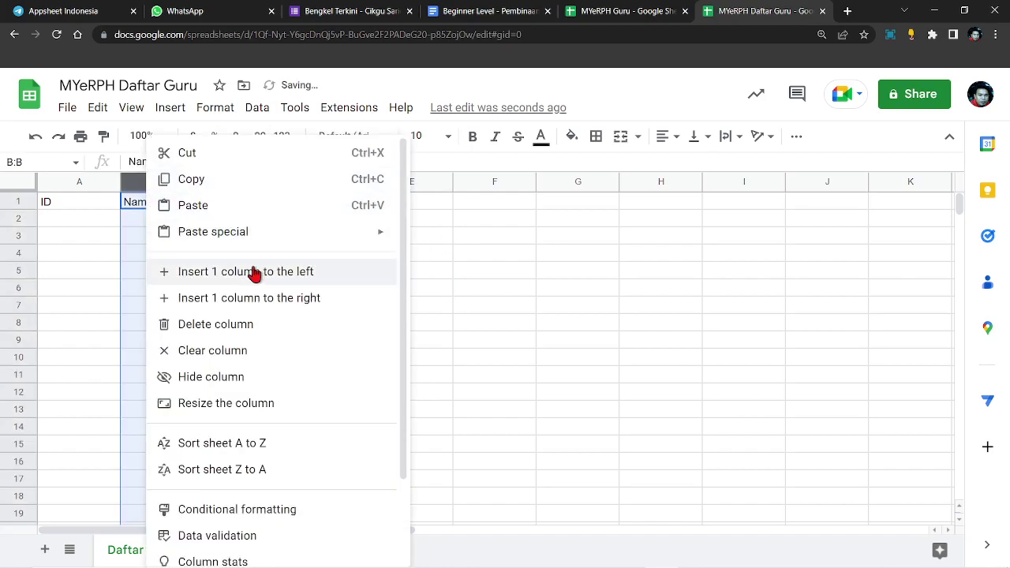
click(255, 273)
click(174, 205)
text(Foto)
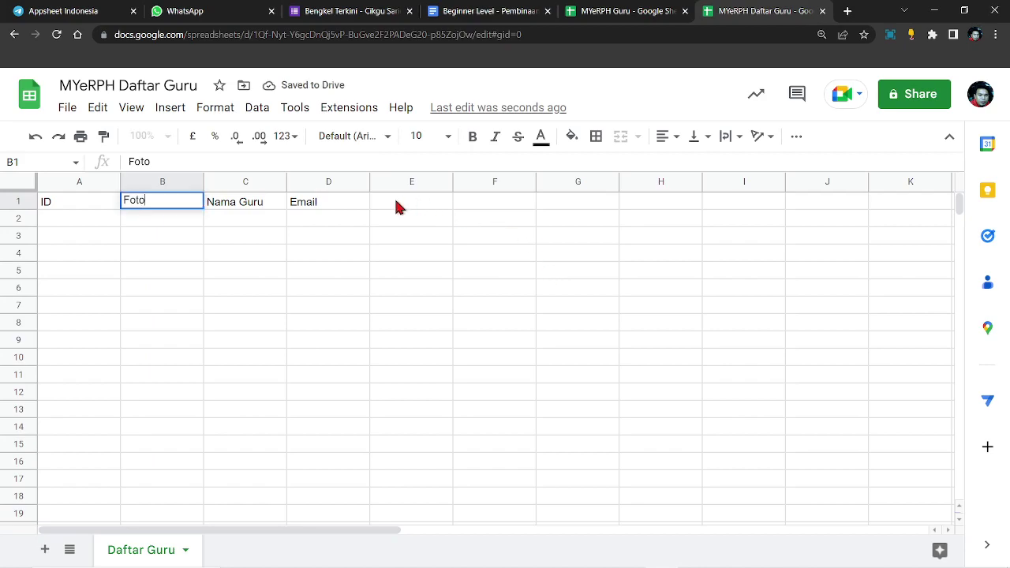
Add the headers "Jadual Waktu" in E1 and "Pentadbir Bertugas" in F1
click(396, 203)
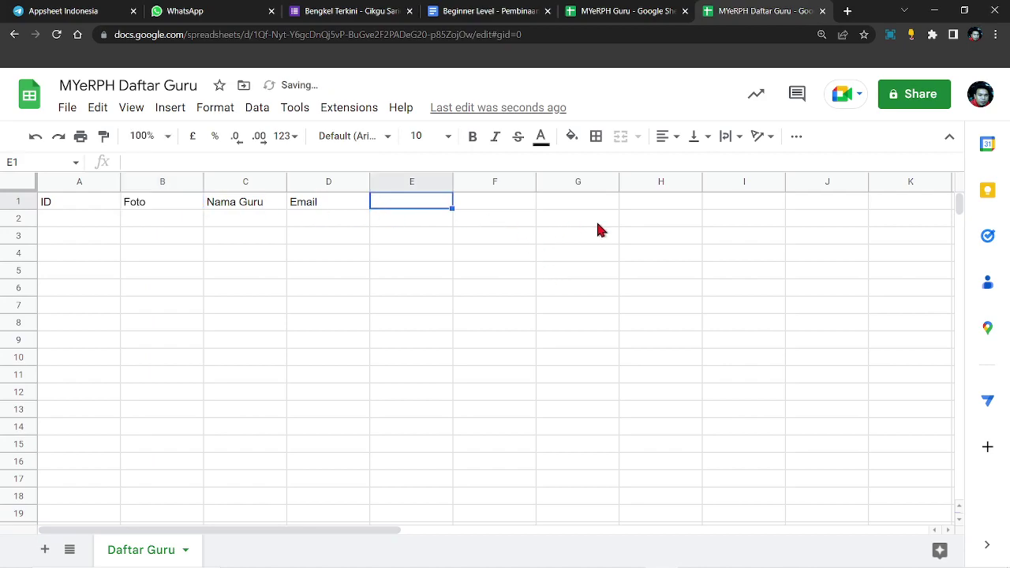
text(Jadual)
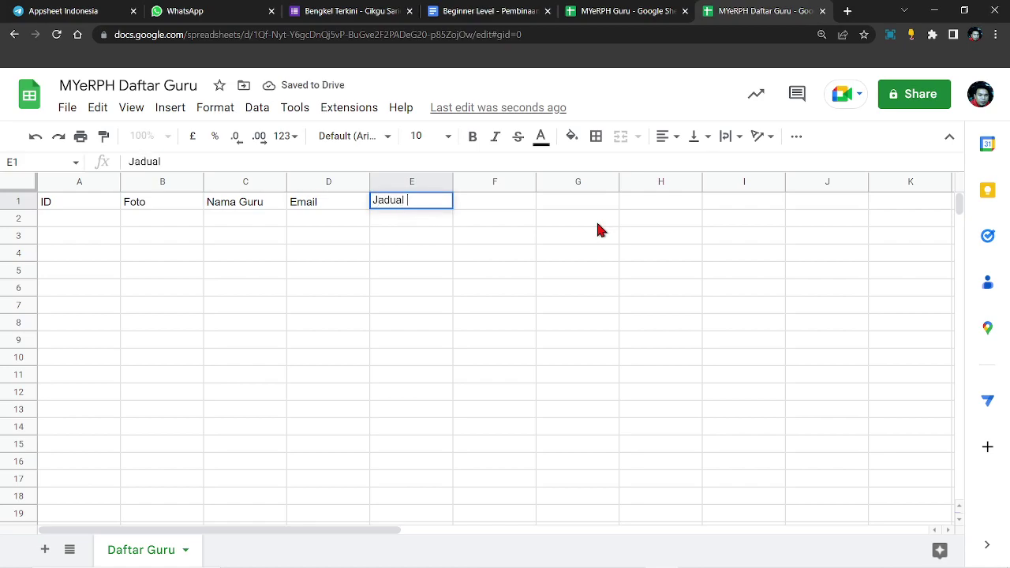
text( Waktu)
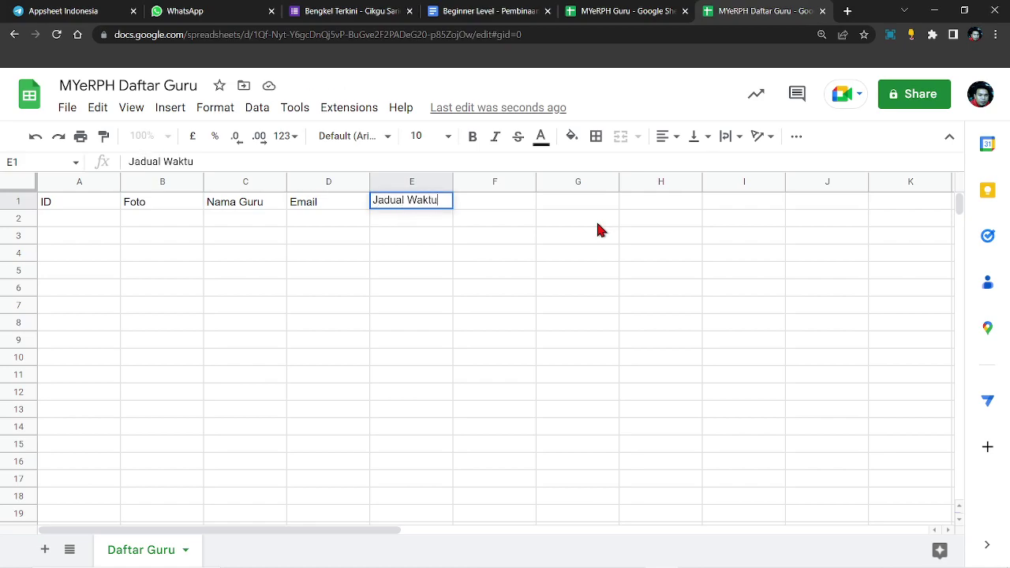
key(Tab)
text(Pentadbir Ber)
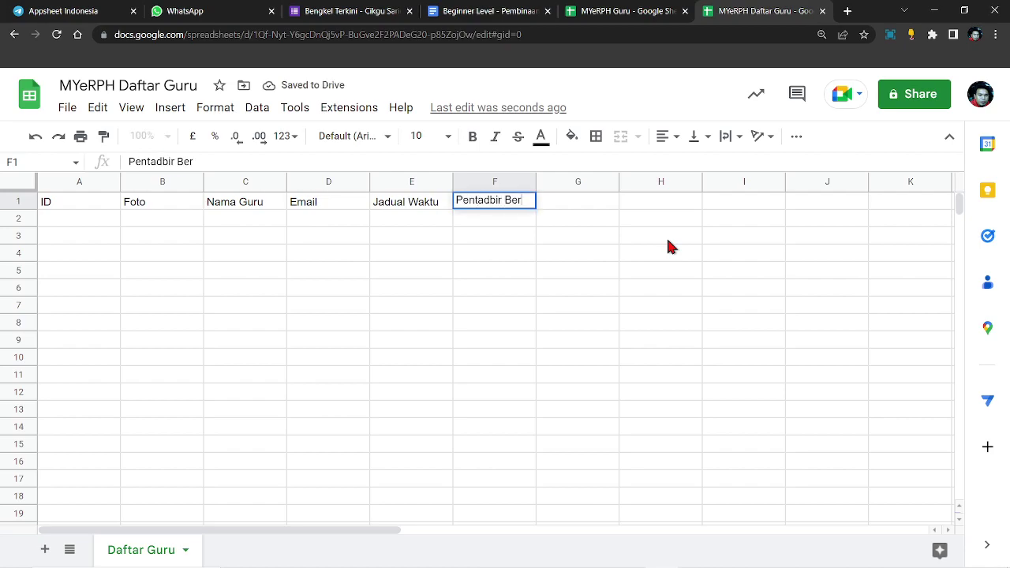
text(tugas)
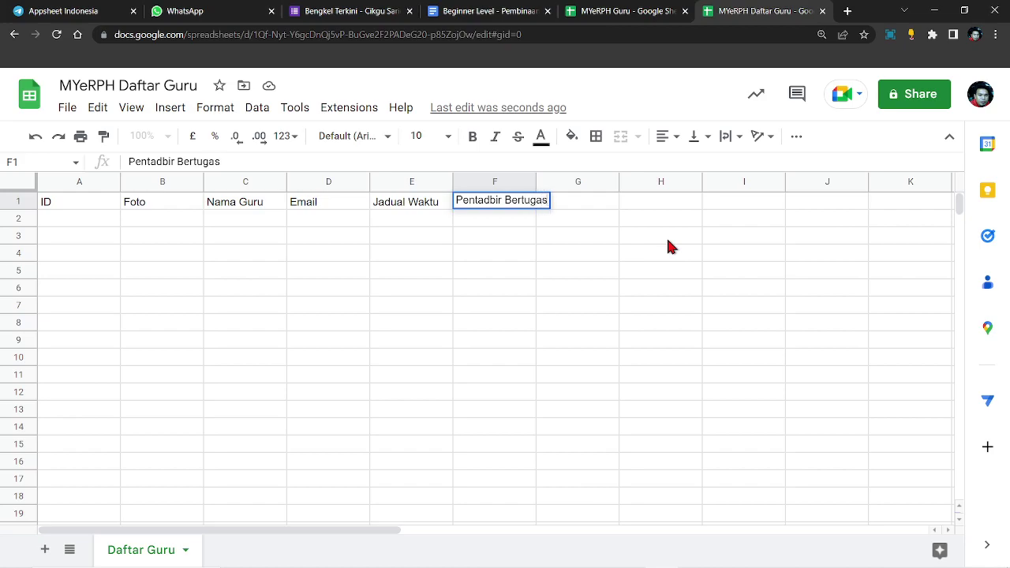
click(617, 289)
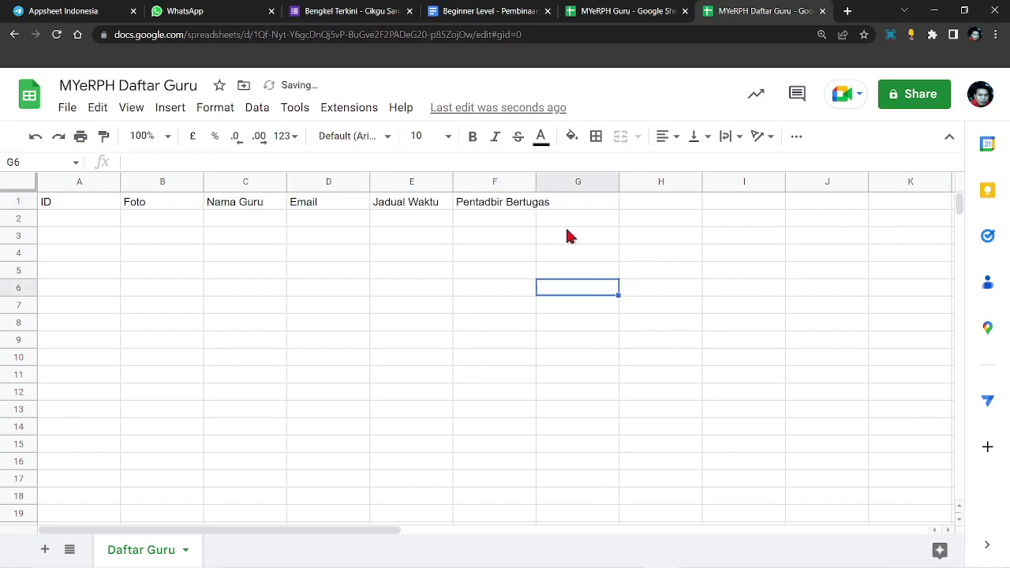
Fit column F's width to its header text and delete the empty columns G to AA
double_click(537, 183)
drag(576, 182, 1007, 206)
right_click(694, 254)
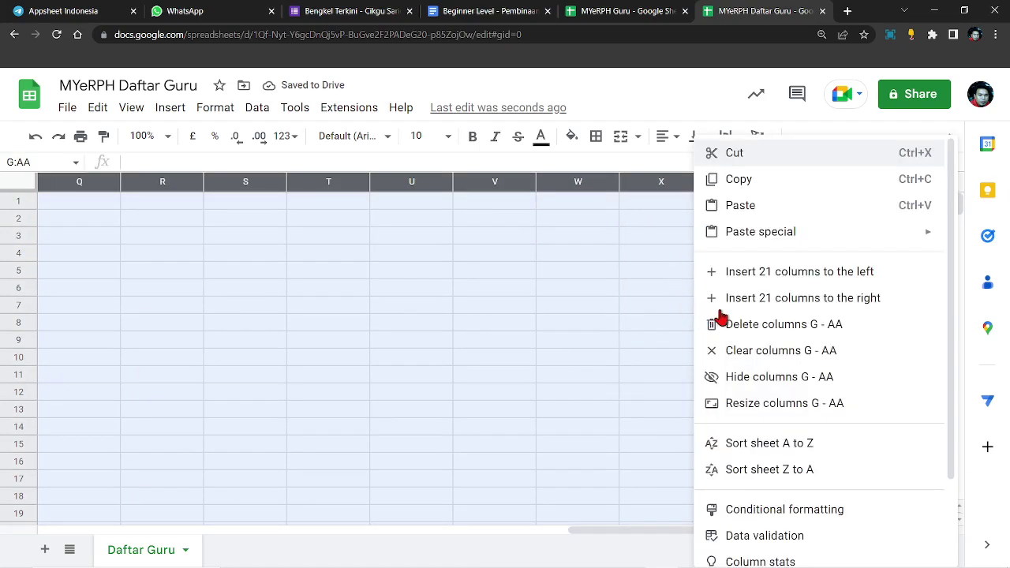
click(746, 324)
Change the header in F1 to "Pentadbir eRPH"
click(513, 203)
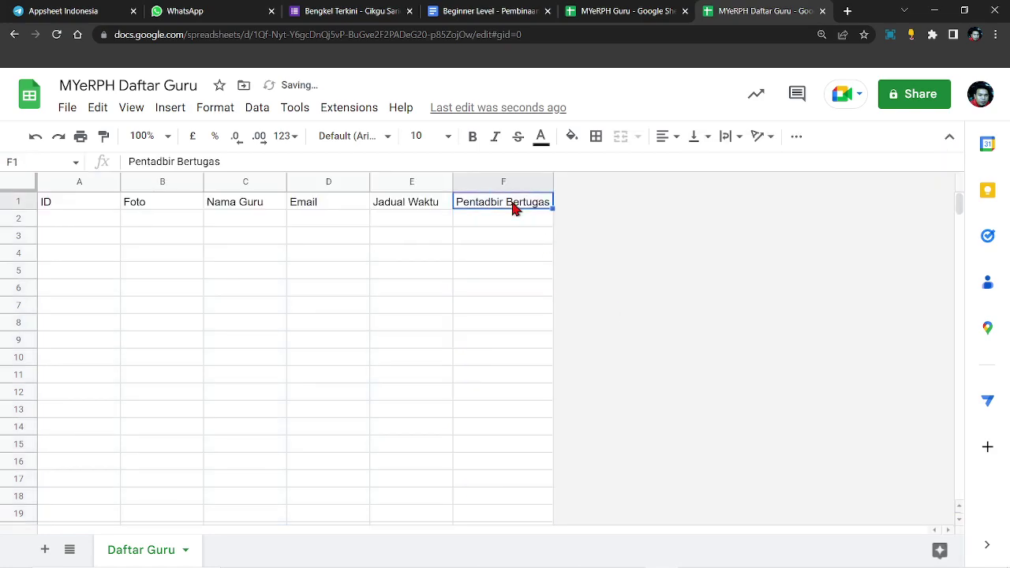
double_click(509, 201)
double_click(511, 200)
text(e)
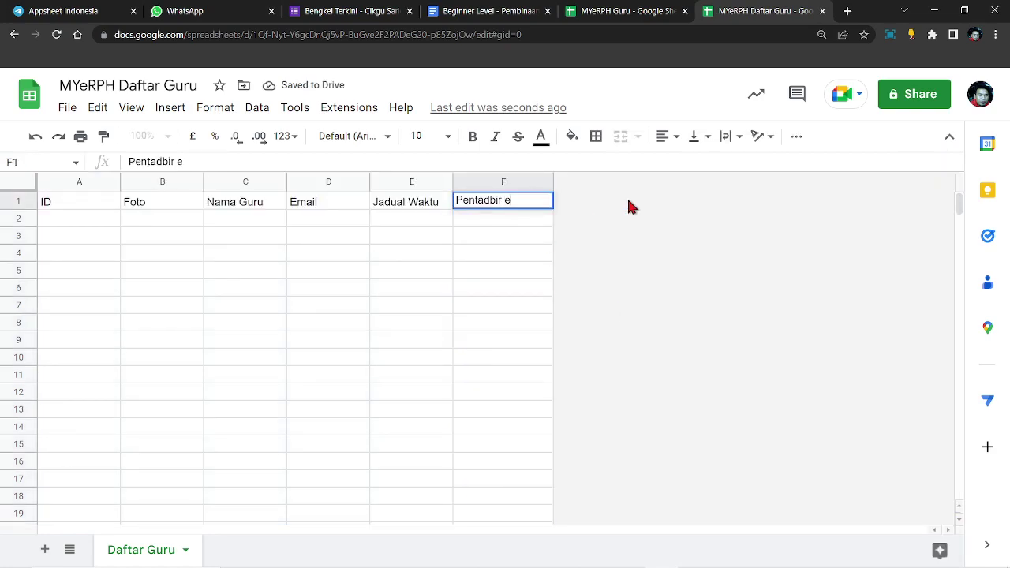
text(RPH)
click(496, 257)
Format header row 1 as bold, size 12, white text on a blue fill
click(18, 201)
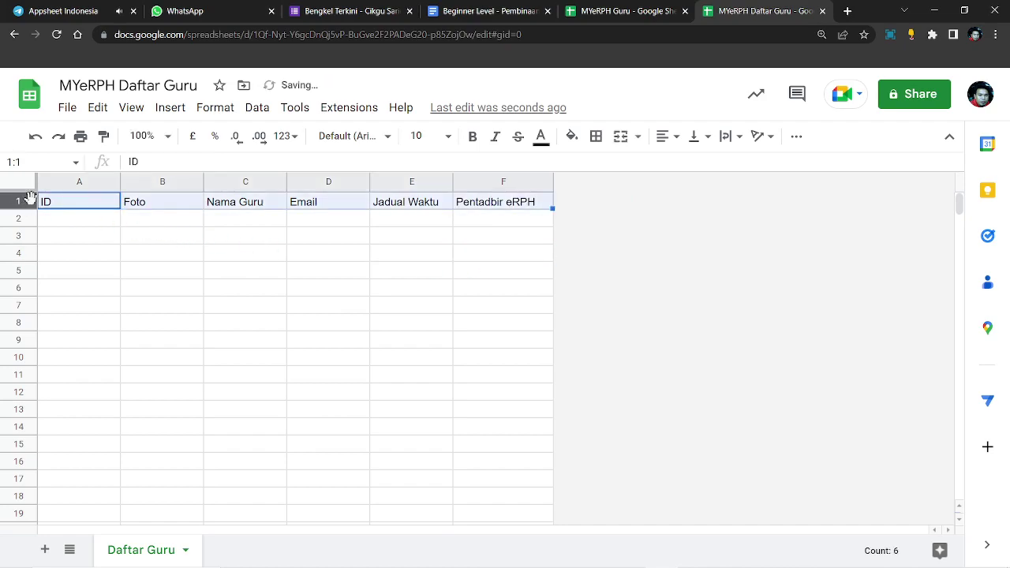
click(471, 135)
click(447, 135)
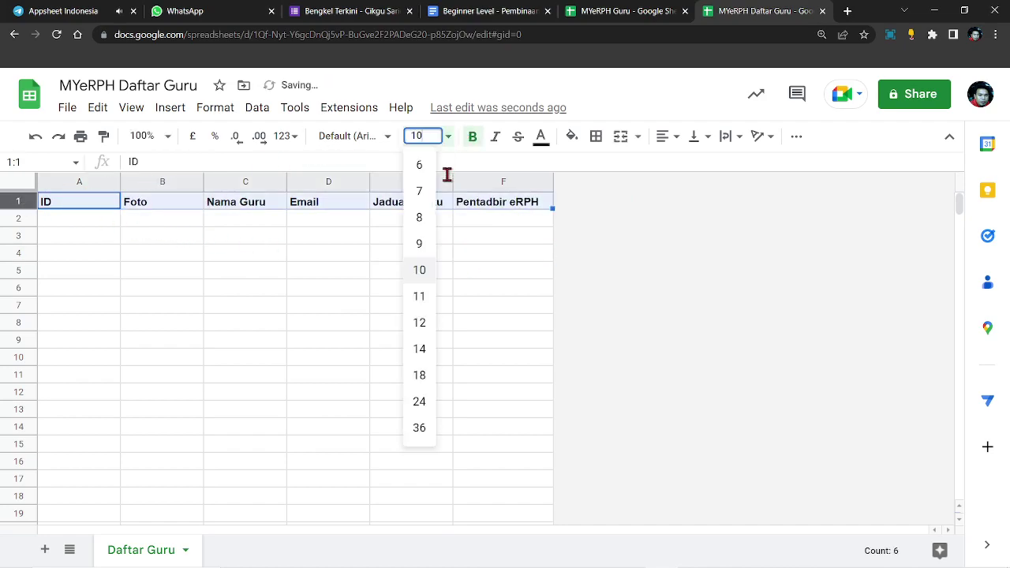
click(422, 322)
click(572, 139)
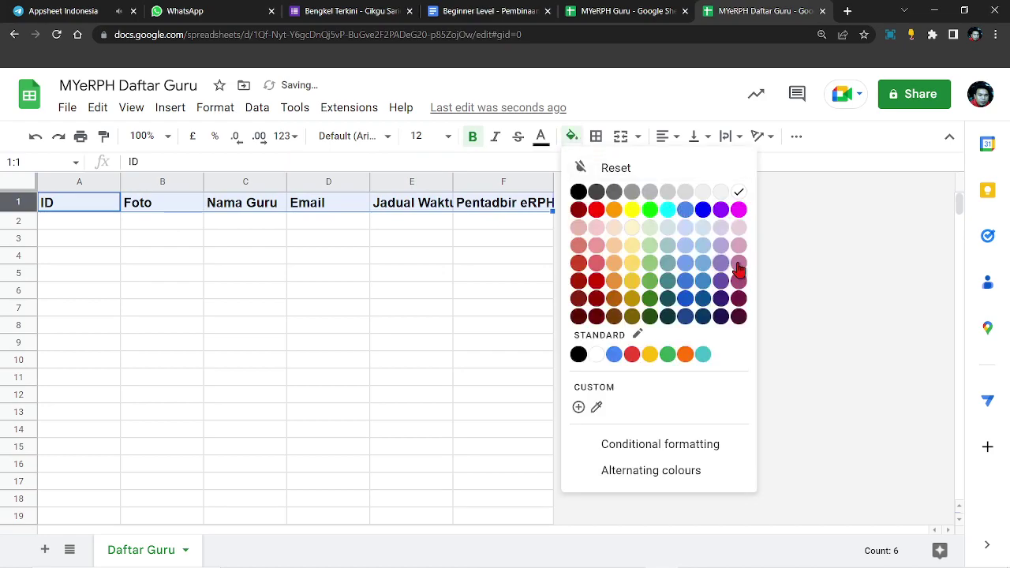
click(701, 209)
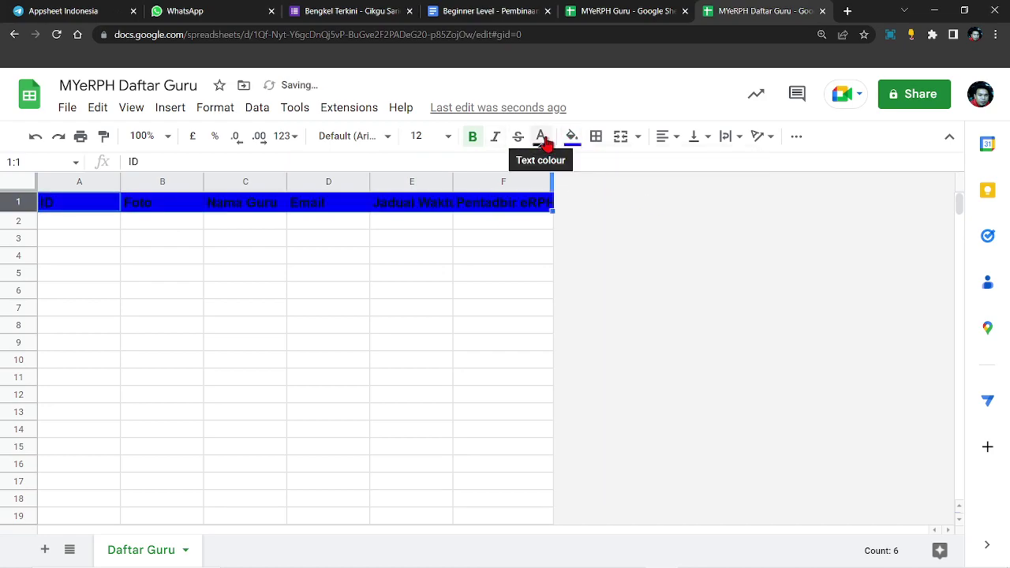
click(542, 141)
click(706, 195)
click(481, 273)
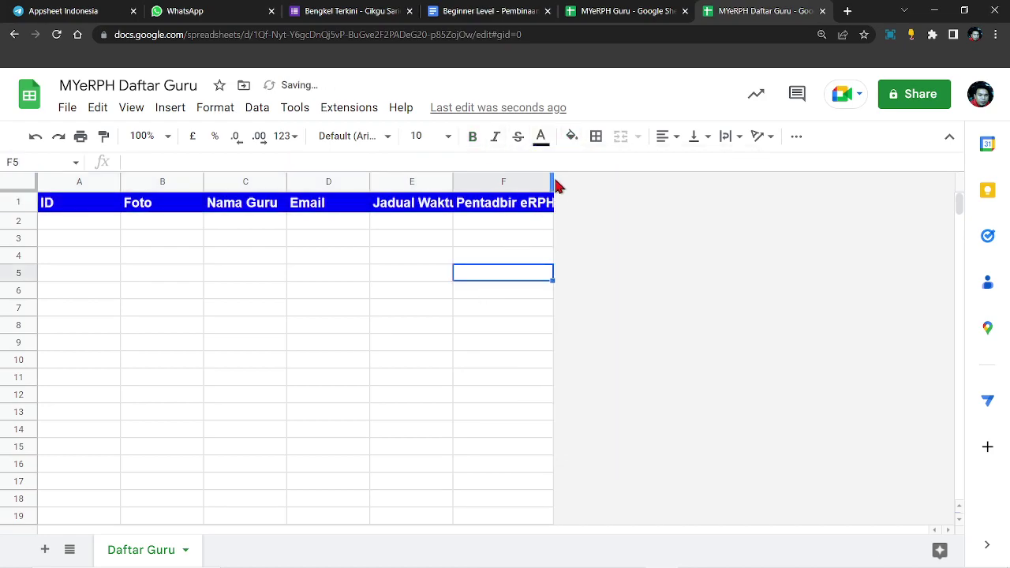
Widen column F slightly so that the Pentadbir eRPH header fits completely
drag(552, 180, 560, 210)
key(Down)
key(Down)
key(Down)
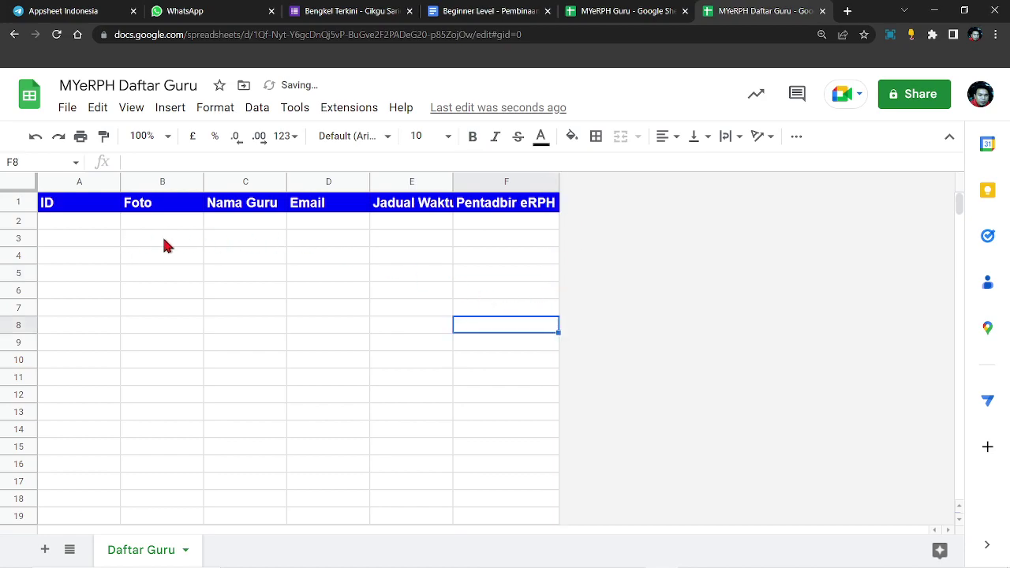
click(371, 329)
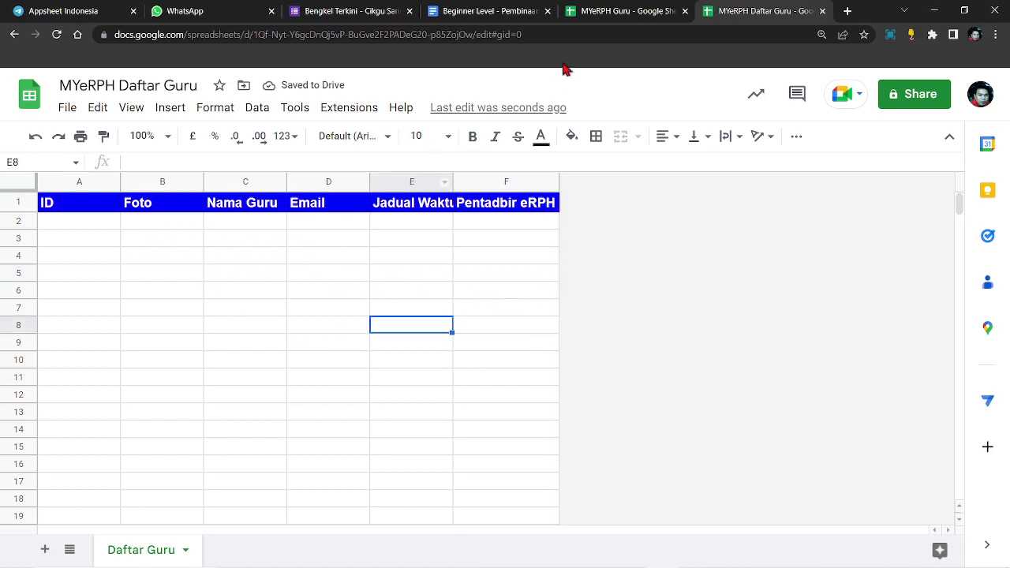
Highlight the DSKP item in the agenda document in Google Docs, and create another blank spreadsheet in Google Sheets
click(479, 11)
drag(460, 279, 323, 279)
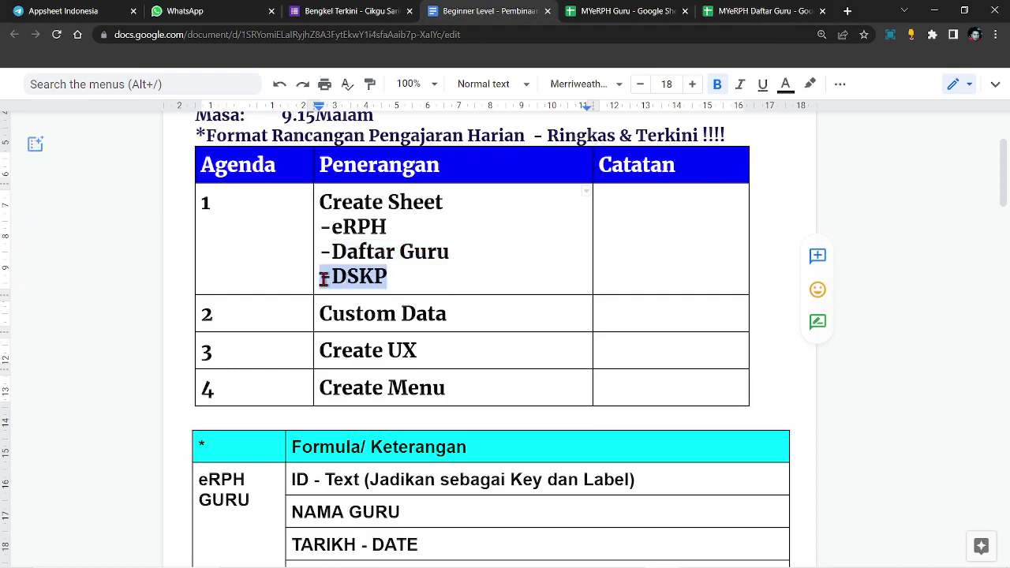
click(847, 11)
click(329, 170)
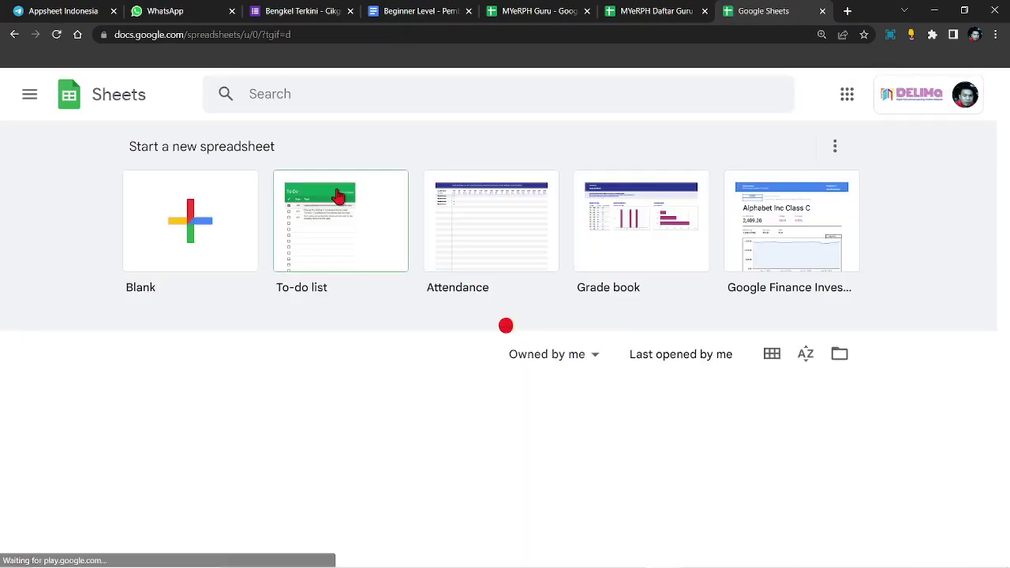
click(208, 224)
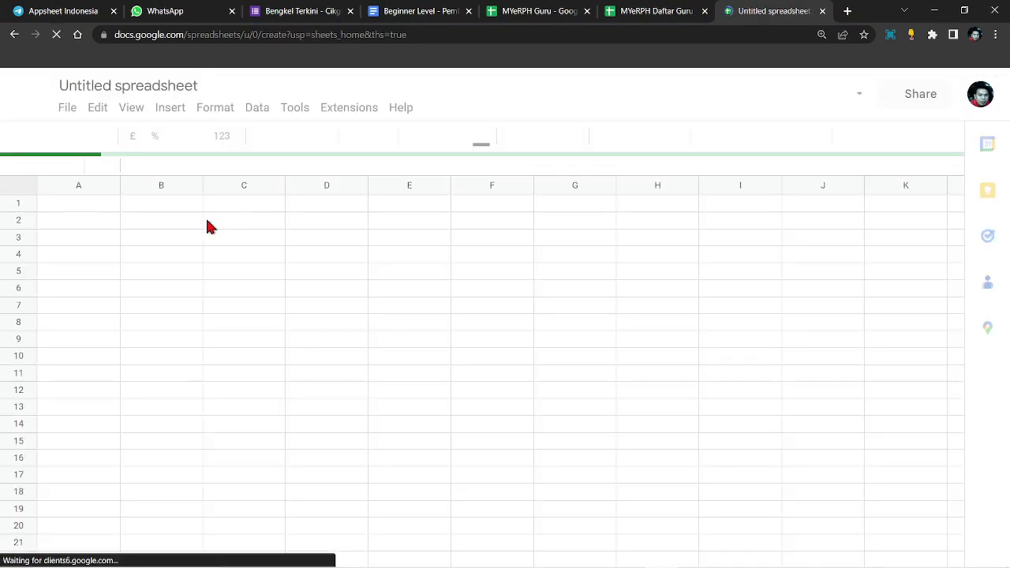
Name the new spreadsheet "MYDSKP" and rename its sheet as "DSKP"
click(110, 88)
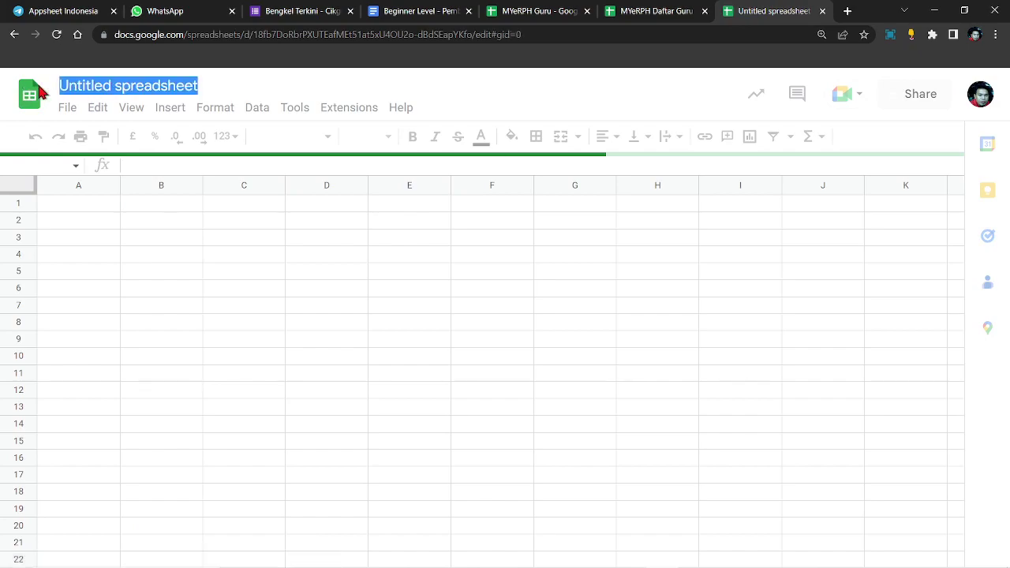
click(149, 90)
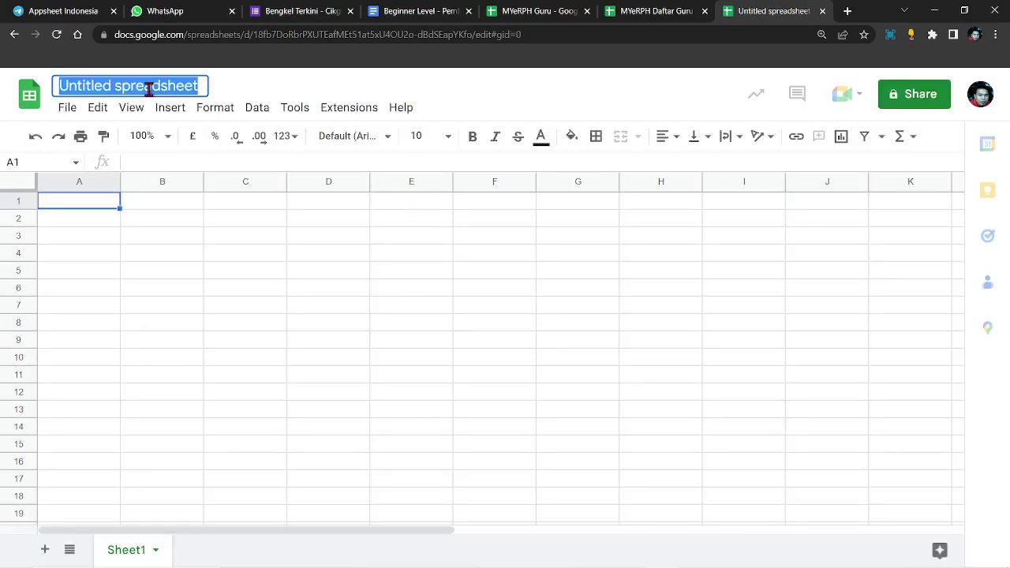
text(MY)
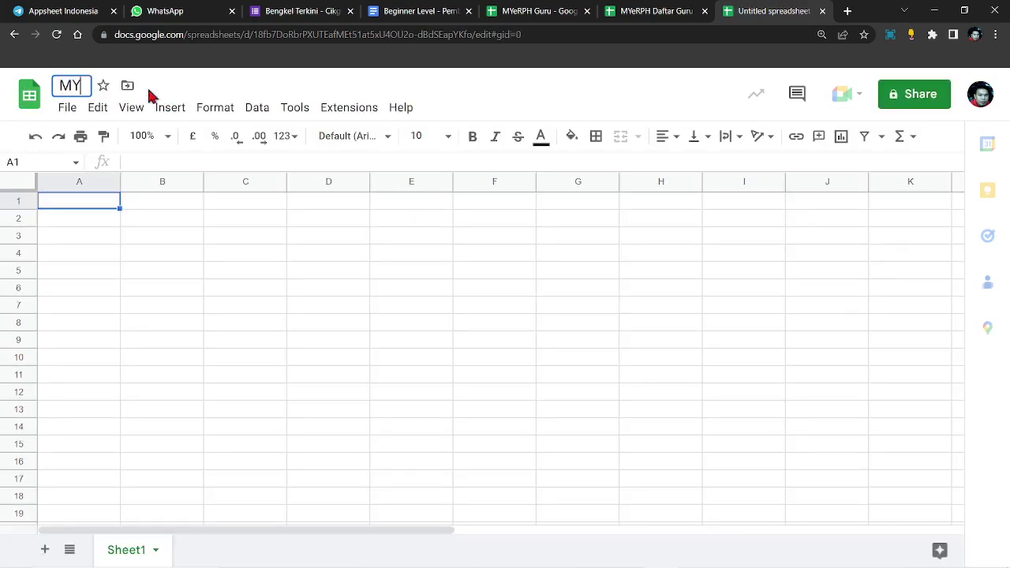
text(DSKP)
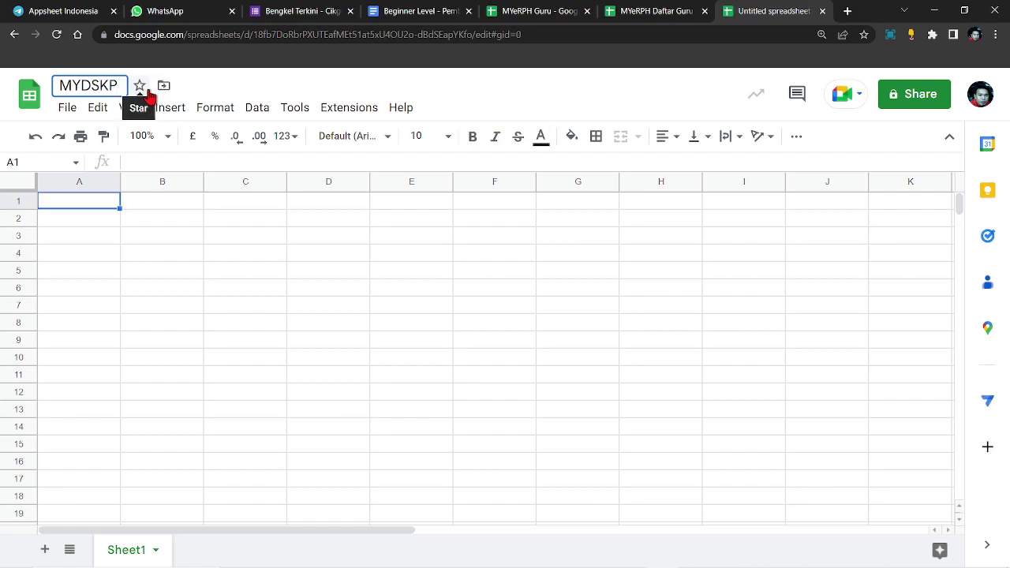
double_click(135, 557)
text(DSKP)
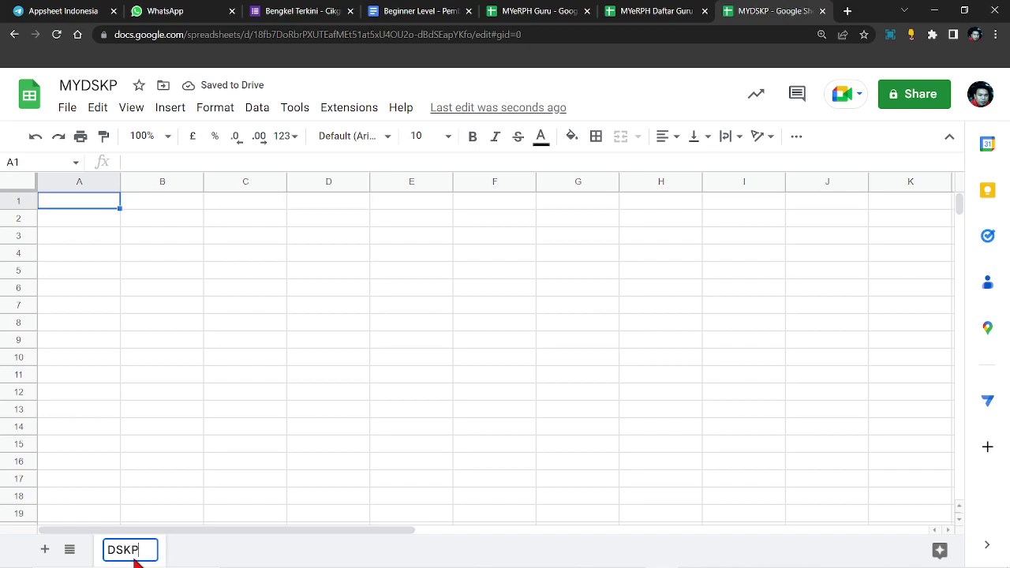
Enter the headers UID, SUBJEK and TAHUN TINGKATAN in cells A1 to C1
click(97, 206)
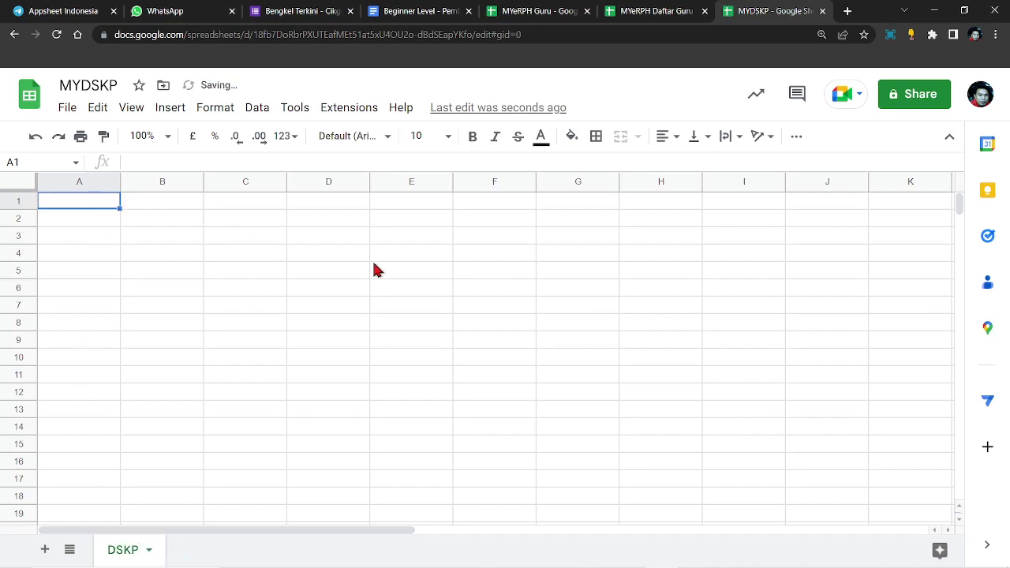
text(Ui)
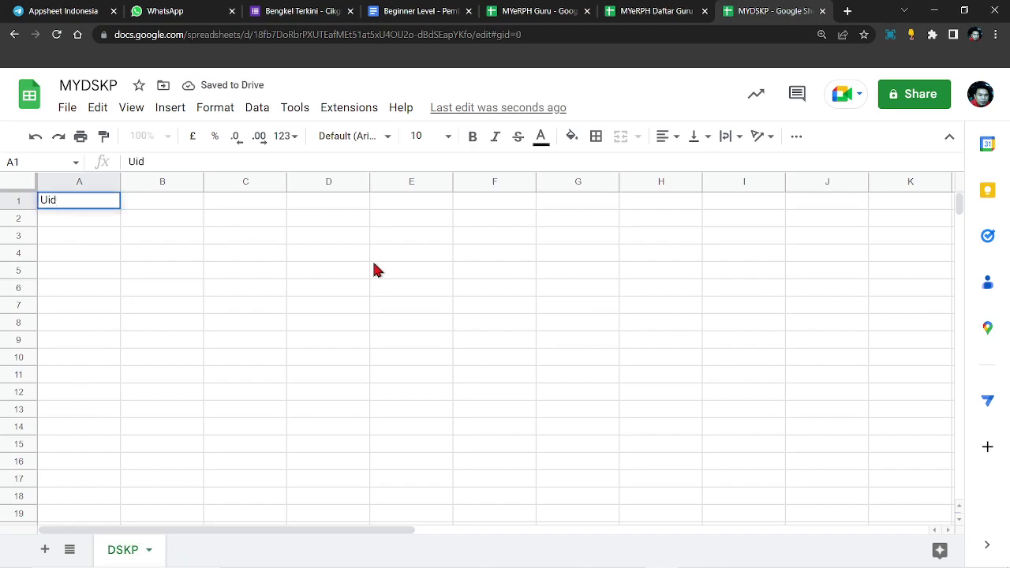
key(BackSpace)
key(Caps_Lock)
key(Tab)
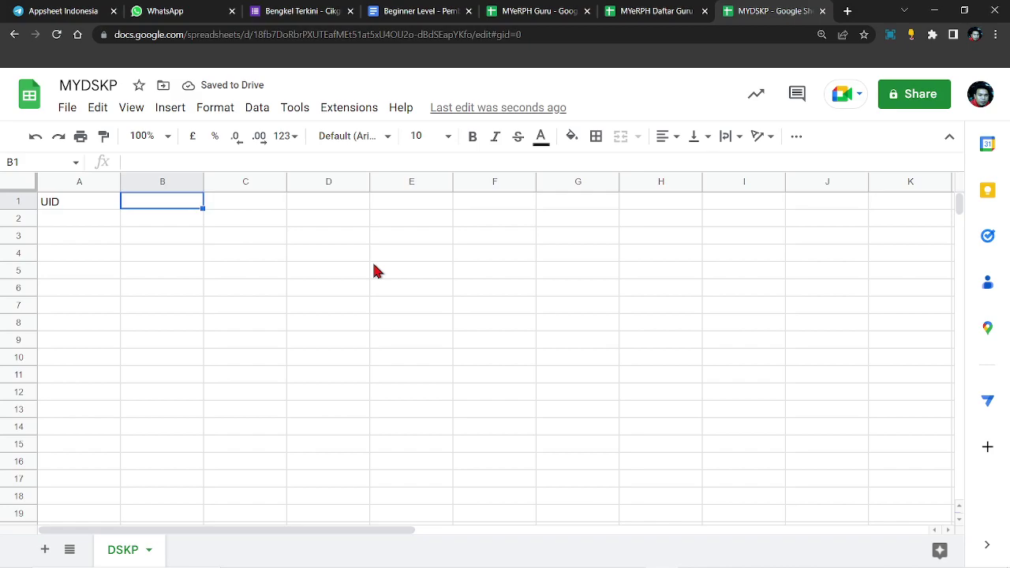
text(SUBJEK)
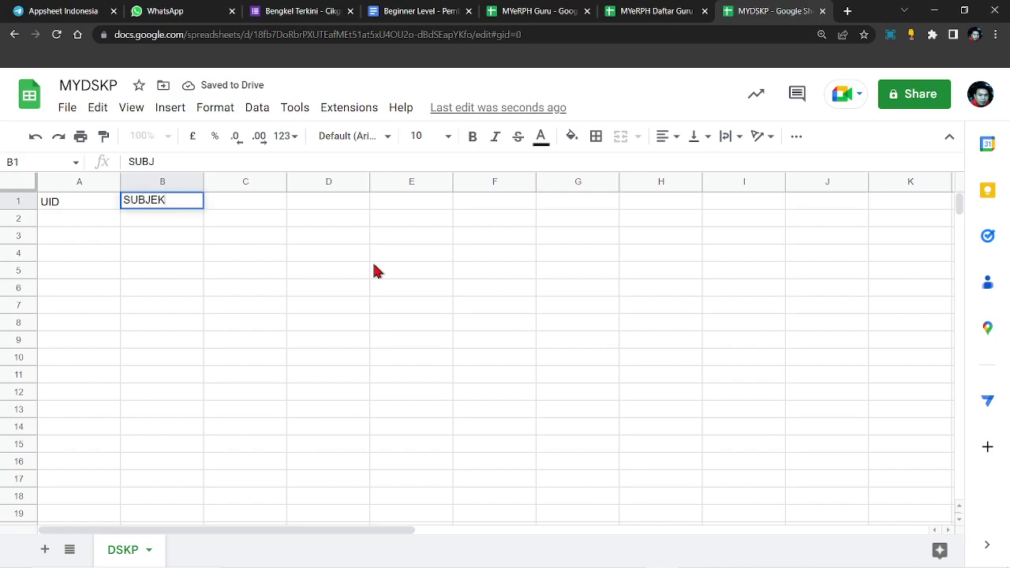
key(Tab)
text(TAHUN TI)
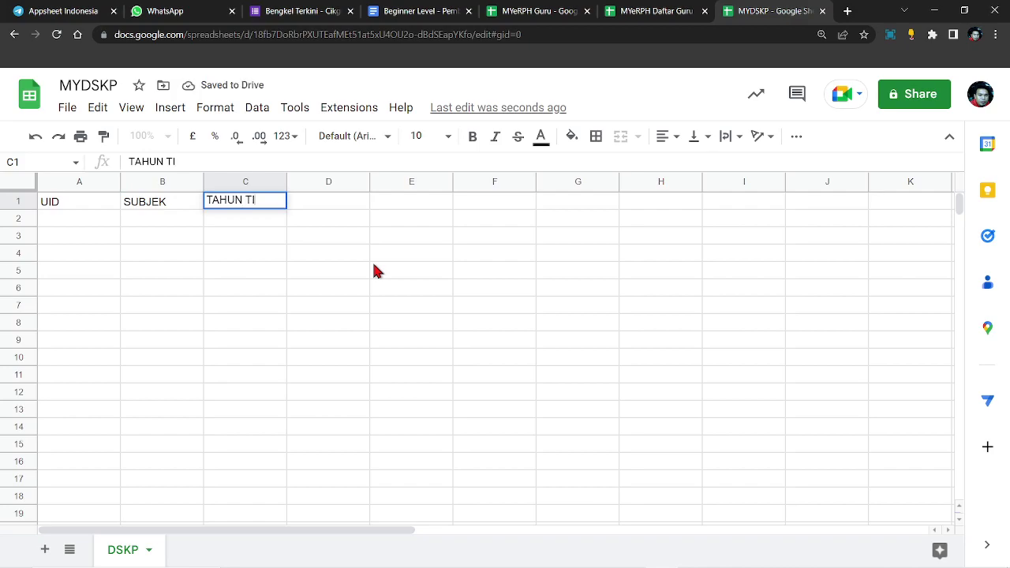
text(NGKATAN)
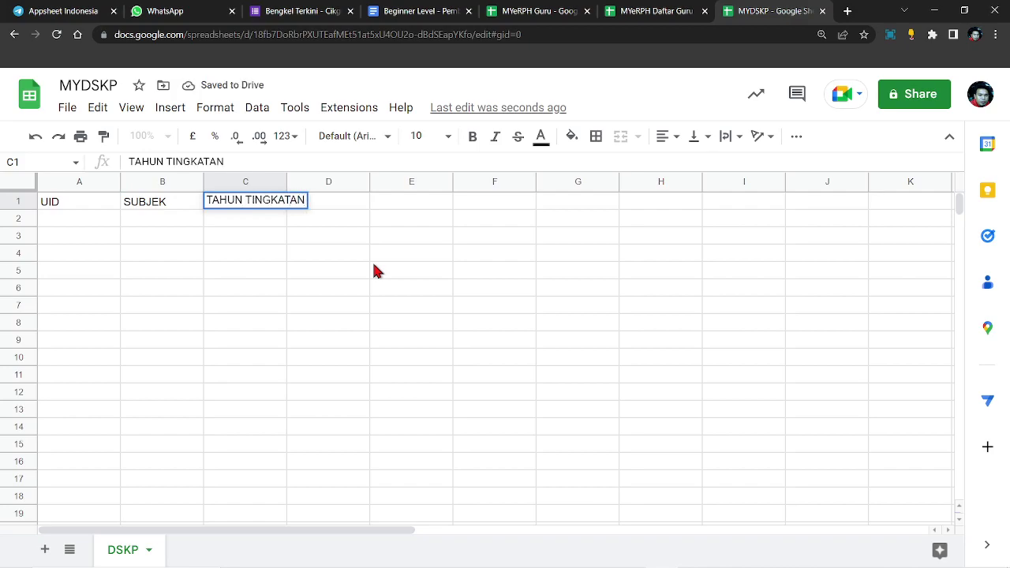
key(Tab)
Fit column C to its TAHUN TINGKATAN header and enter the headers TAJUK, SK and SP in cells D1 to F1
drag(285, 180, 286, 181)
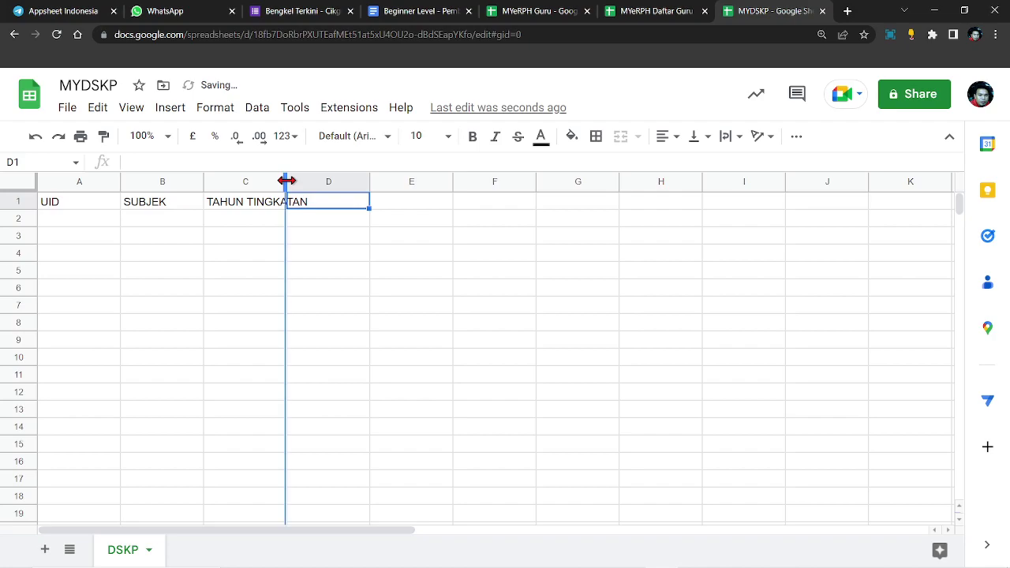
double_click(285, 180)
text(TAJUK)
key(Tab)
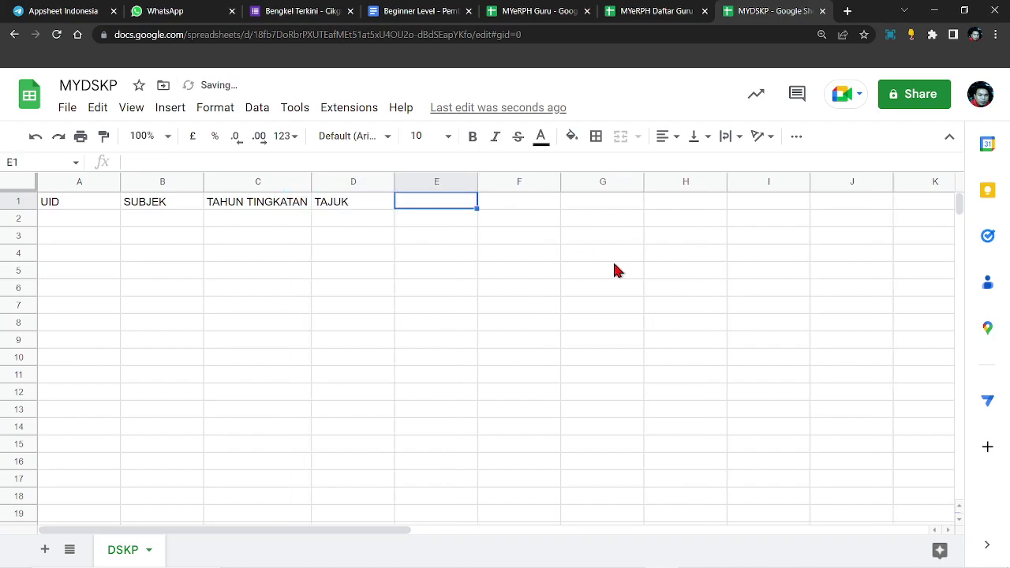
text(SK)
key(Tab)
text(SP)
click(613, 273)
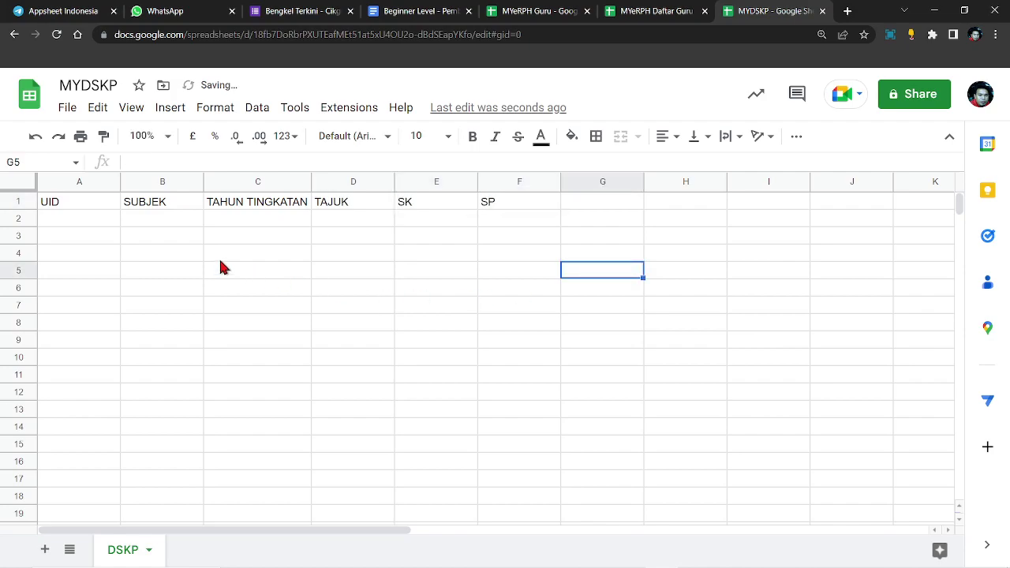
Format the header cells A1:F1 with a blue fill and bold, size 12, white text
drag(78, 207, 509, 202)
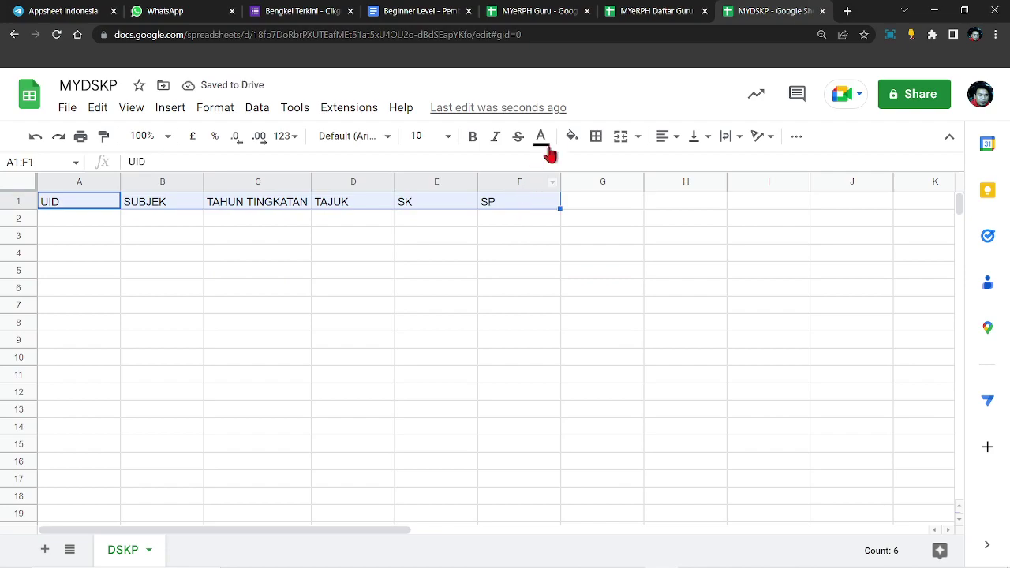
click(571, 136)
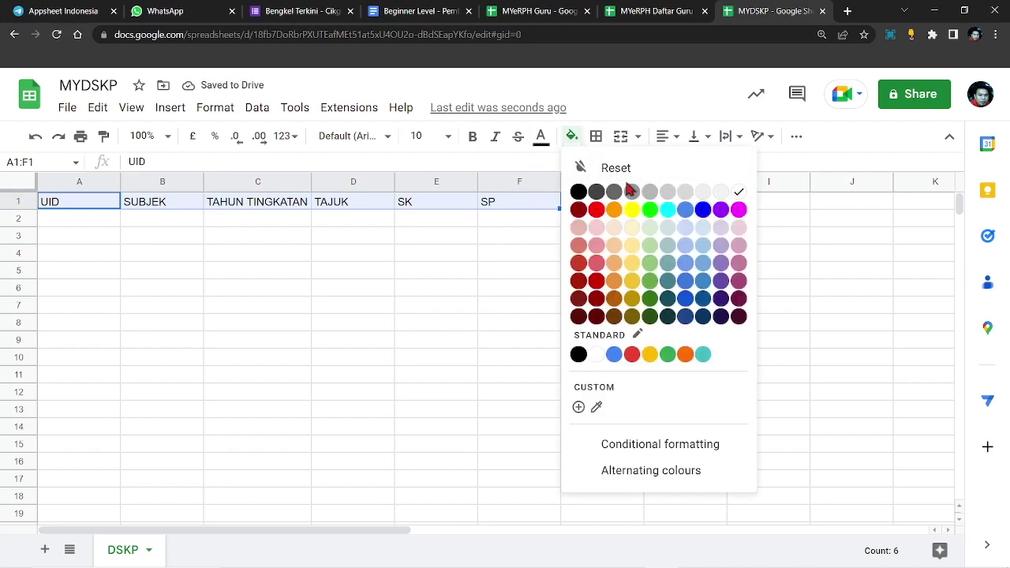
click(706, 211)
click(472, 139)
click(448, 135)
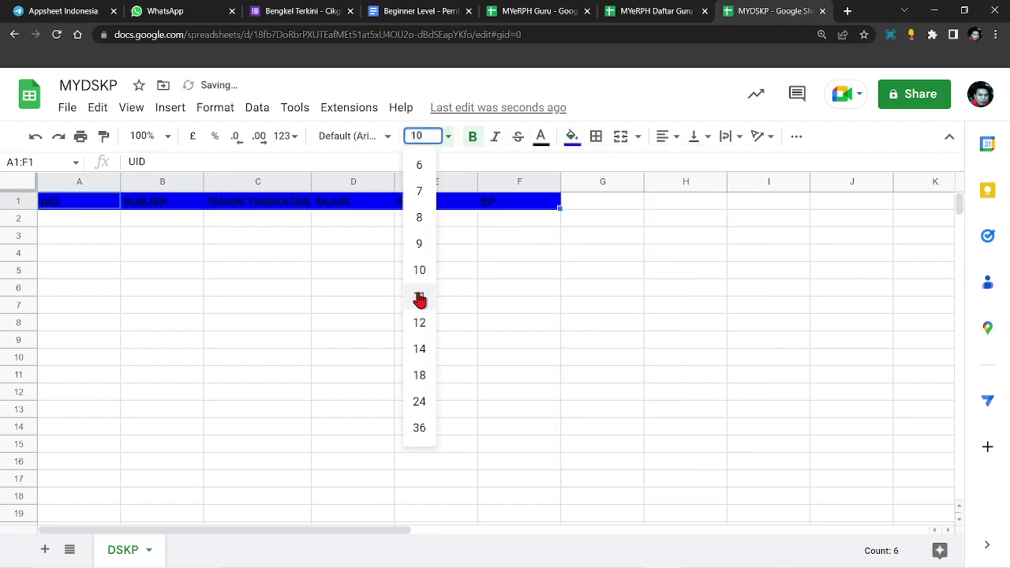
click(419, 323)
click(540, 137)
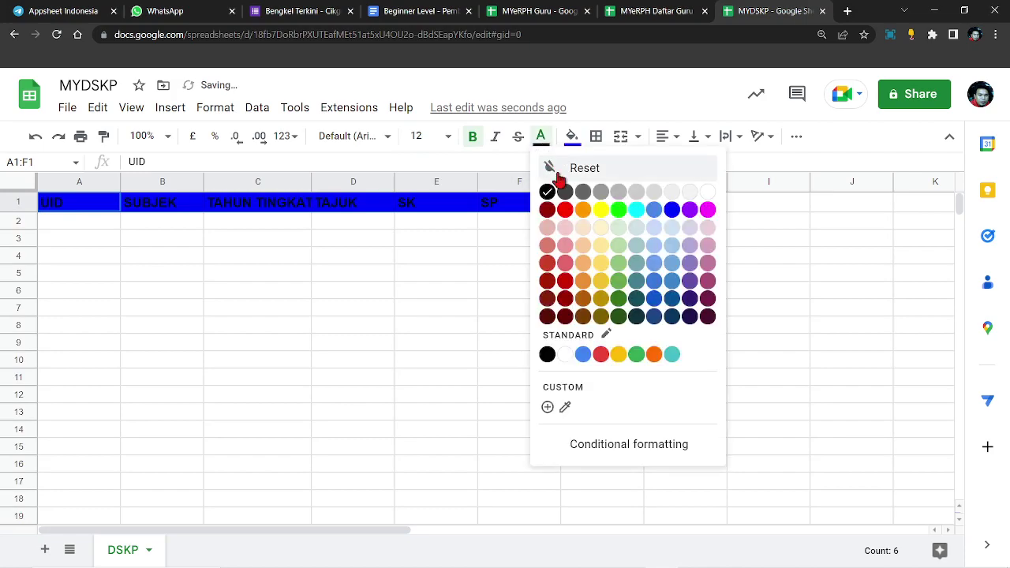
click(707, 194)
click(719, 326)
Delete the unused columns G to Z and refit column C to the enlarged TAHUN TINGKATAN header
drag(597, 172, 889, 240)
right_click(698, 271)
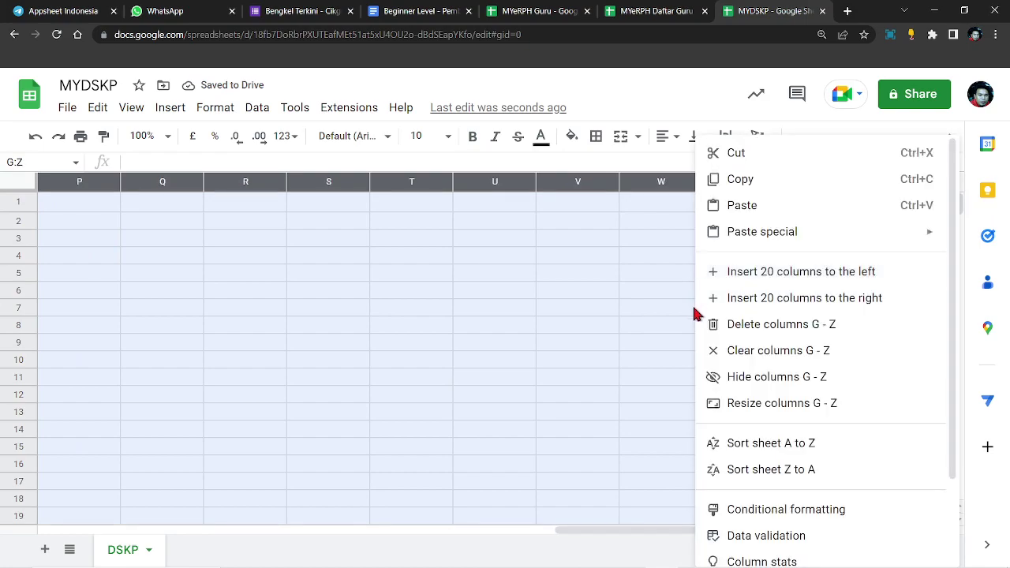
click(721, 322)
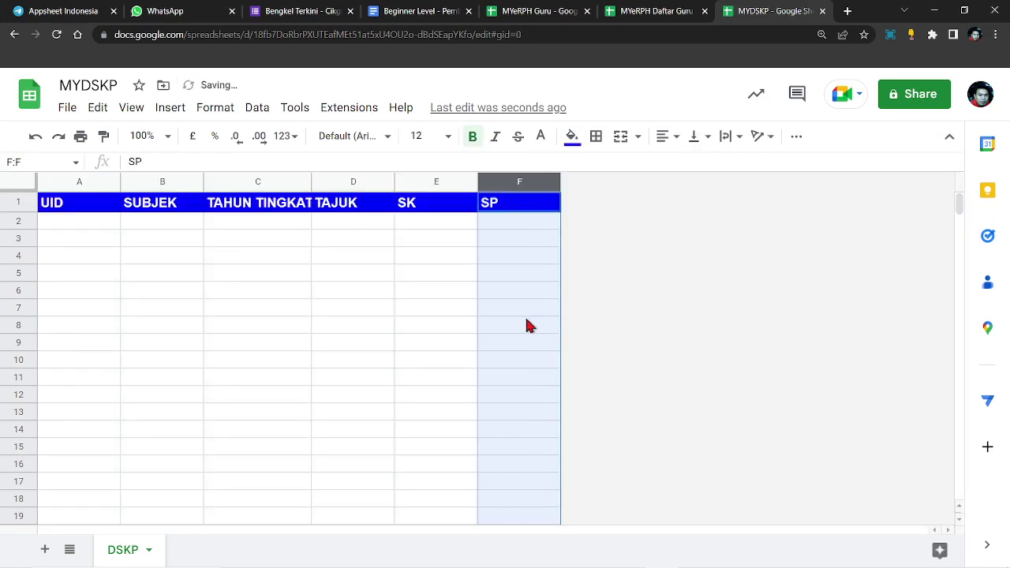
double_click(312, 182)
click(270, 292)
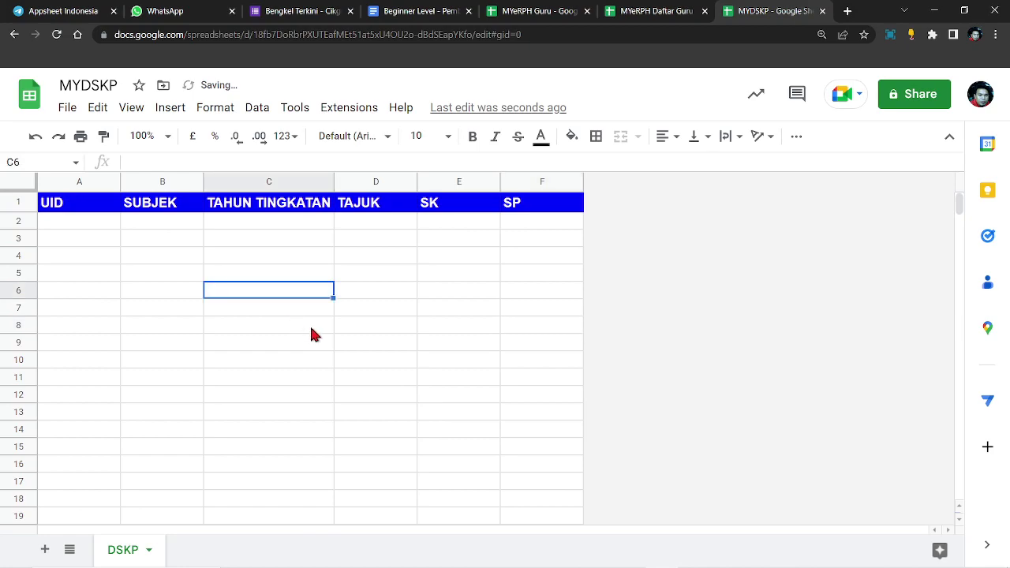
Switch to the agenda document in Google Docs and place the cursor in the Catatan cell of the Create Sheet row
click(426, 11)
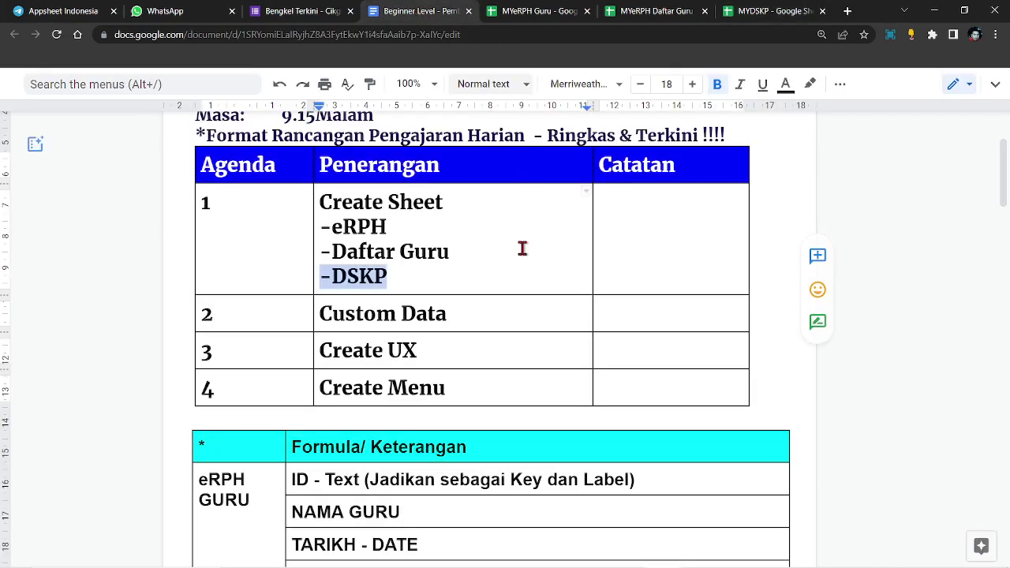
click(507, 280)
drag(676, 282, 204, 202)
click(587, 244)
click(639, 245)
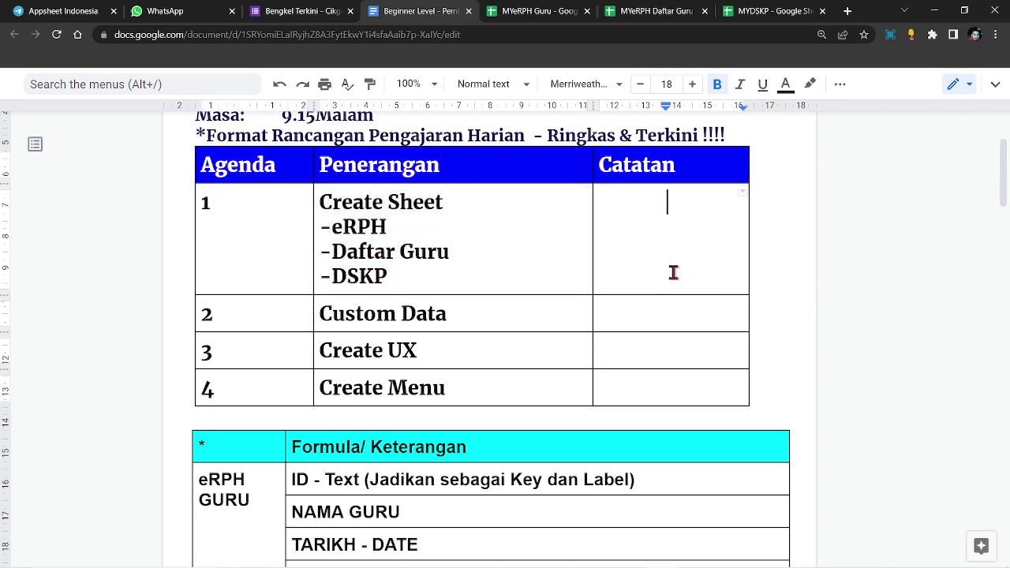
right_click(671, 248)
click(634, 251)
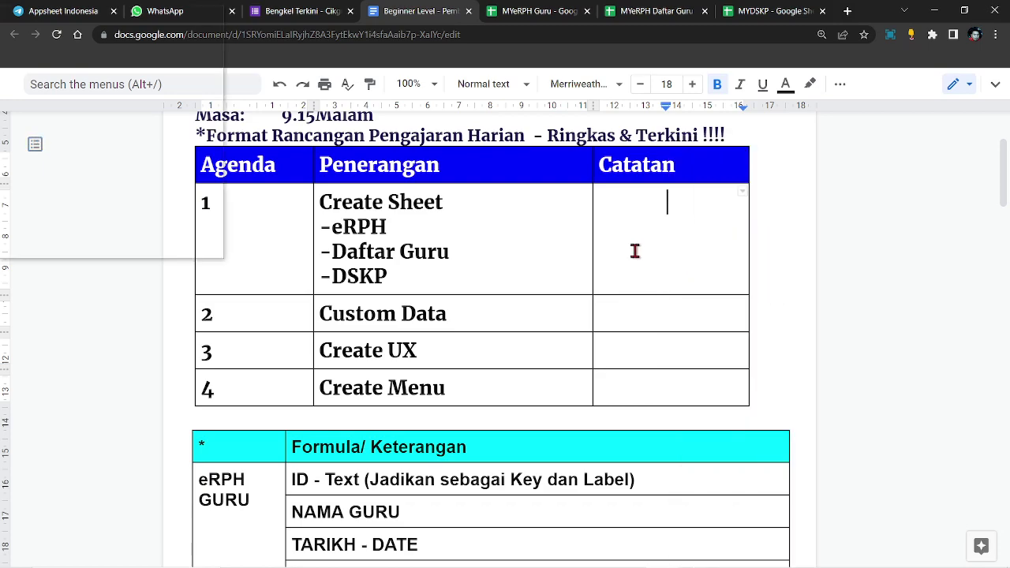
key(super+period)
click(130, 83)
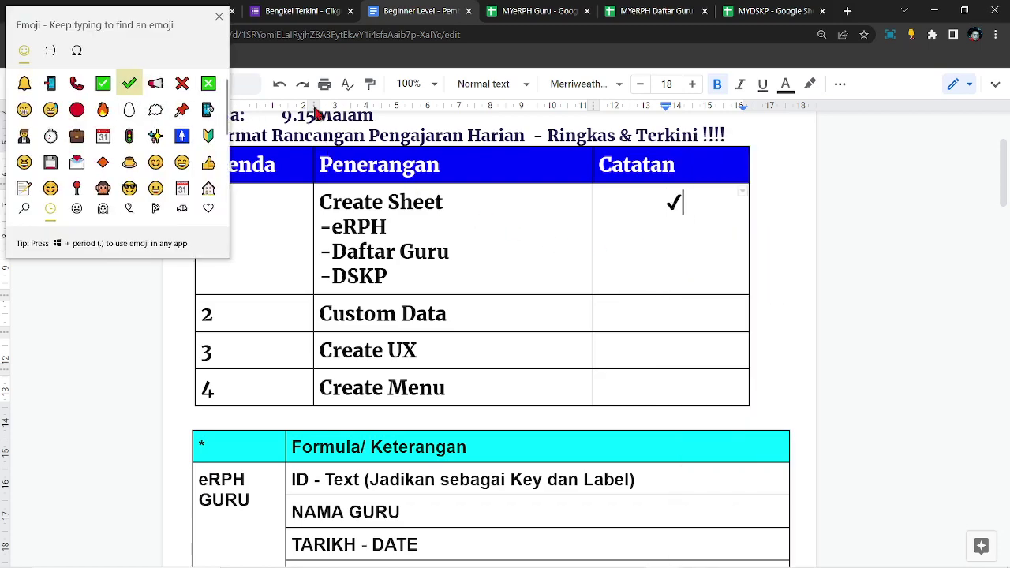
key(BackSpace)
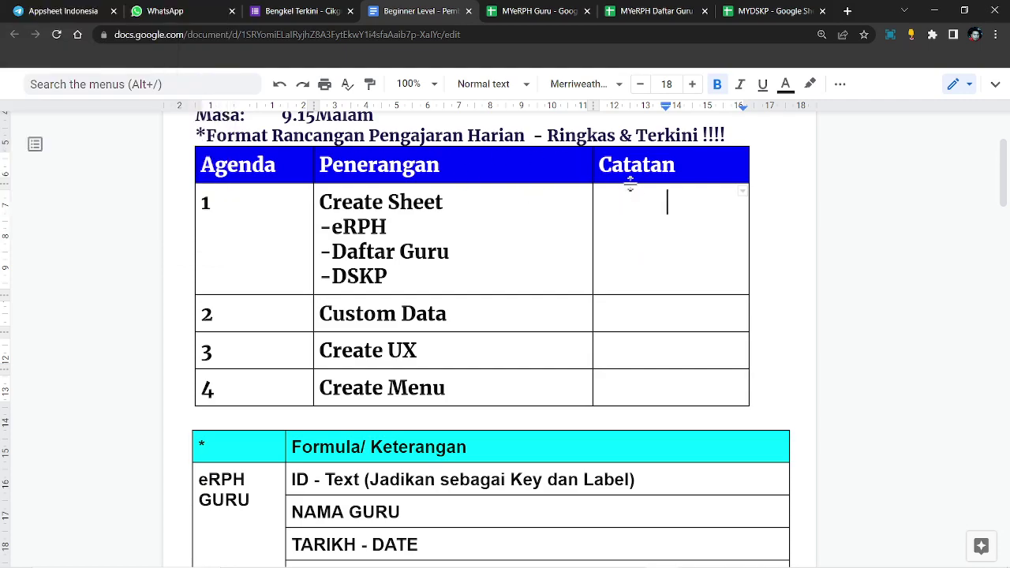
Insert a green check-box emoji in the Catatan cell of the Create Sheet row to mark it done
key(super+period)
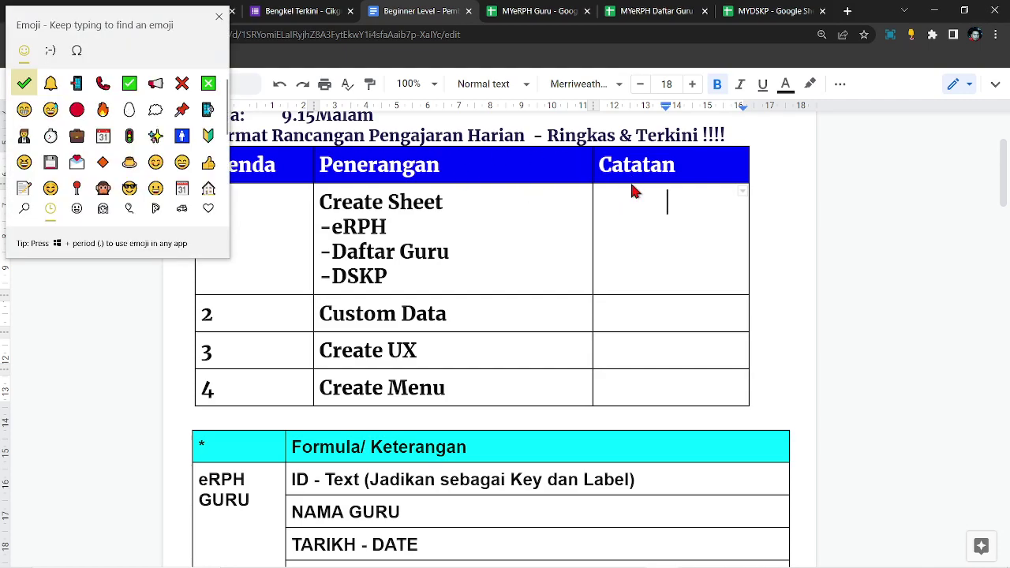
click(130, 83)
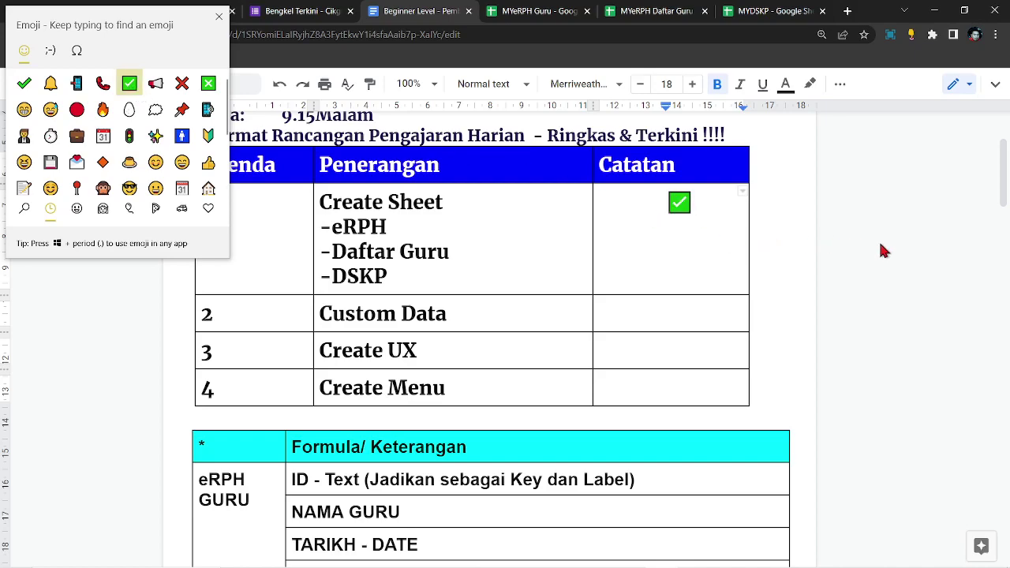
key(Escape)
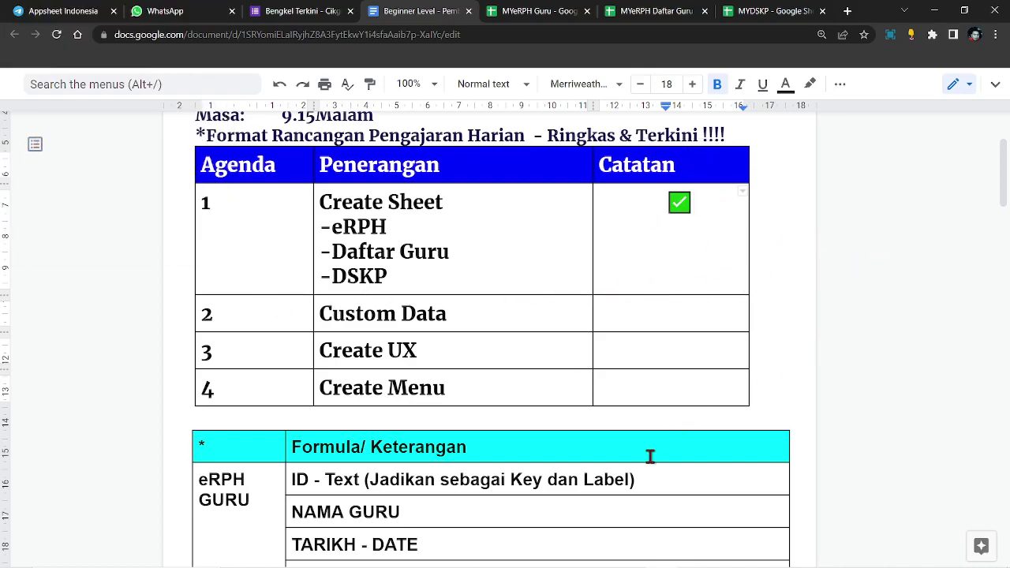
click(579, 557)
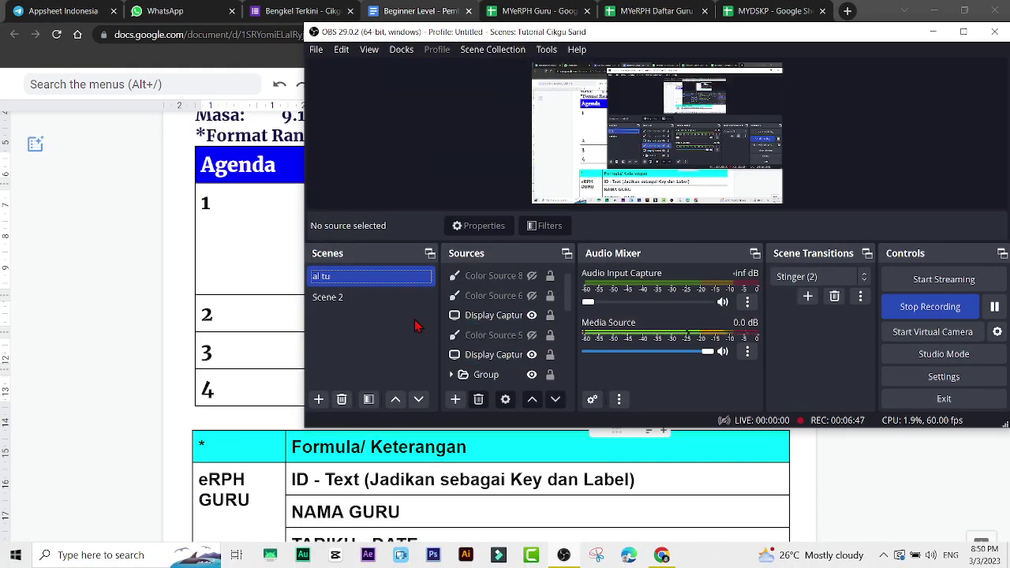